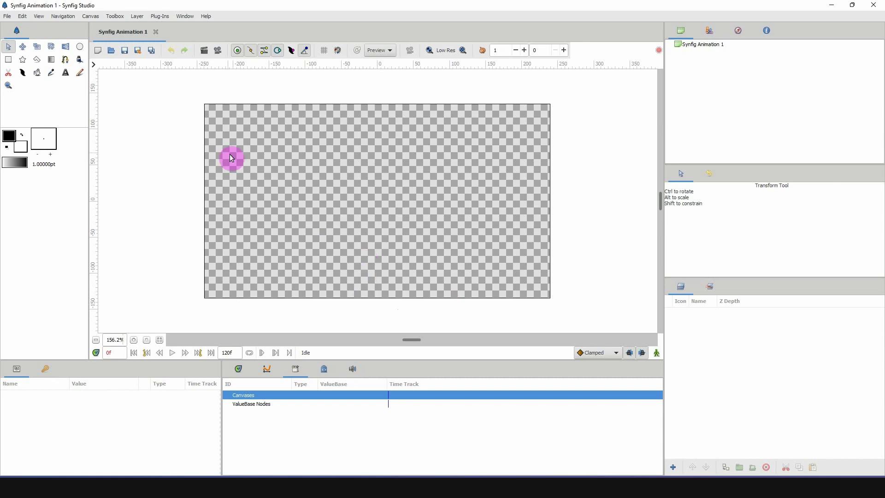
Step: Draw a white circle, move its origin to about (15.4, 1) px near the canvas centre, and enlarge its radius to about 41.6 px
click(80, 48)
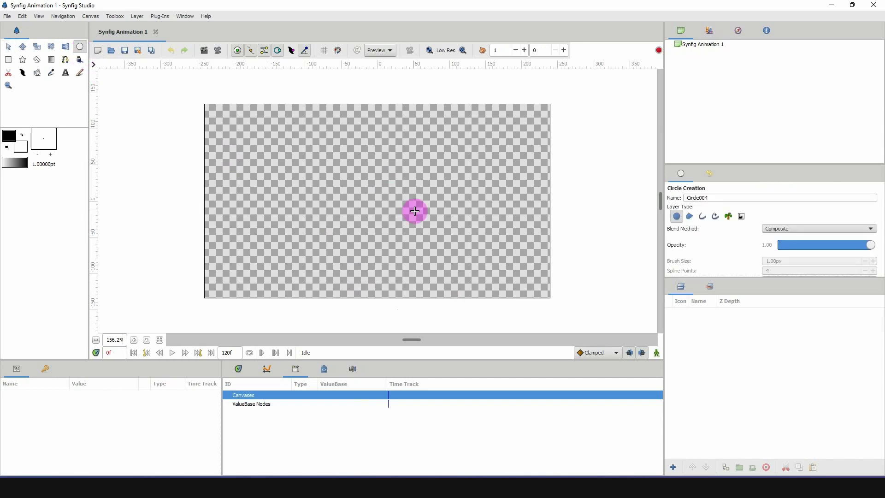
drag(367, 195, 389, 210)
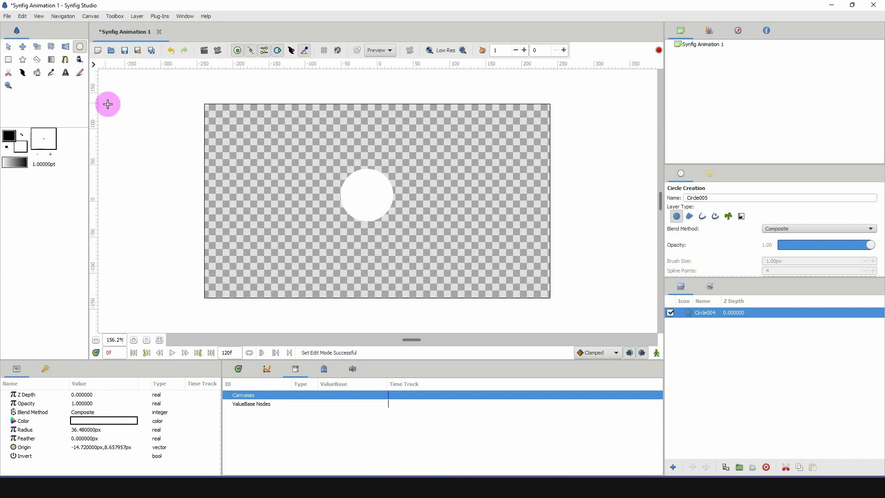
click(8, 47)
drag(366, 200, 389, 201)
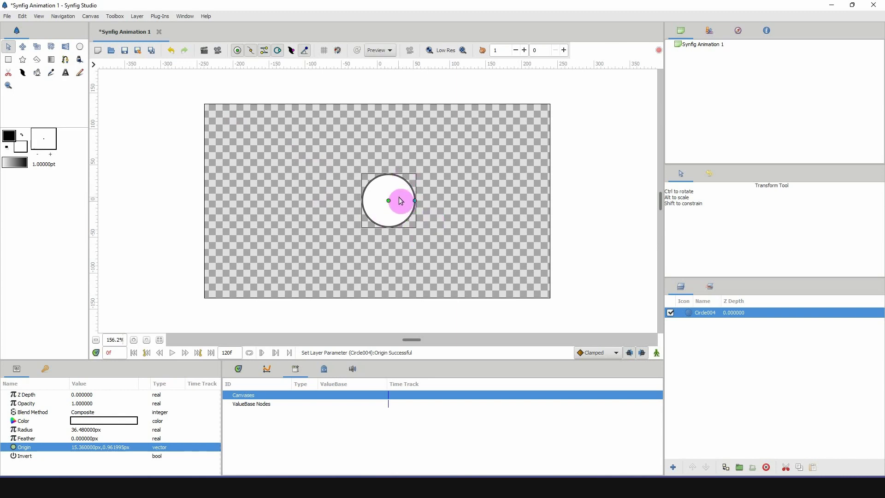
drag(414, 200, 418, 200)
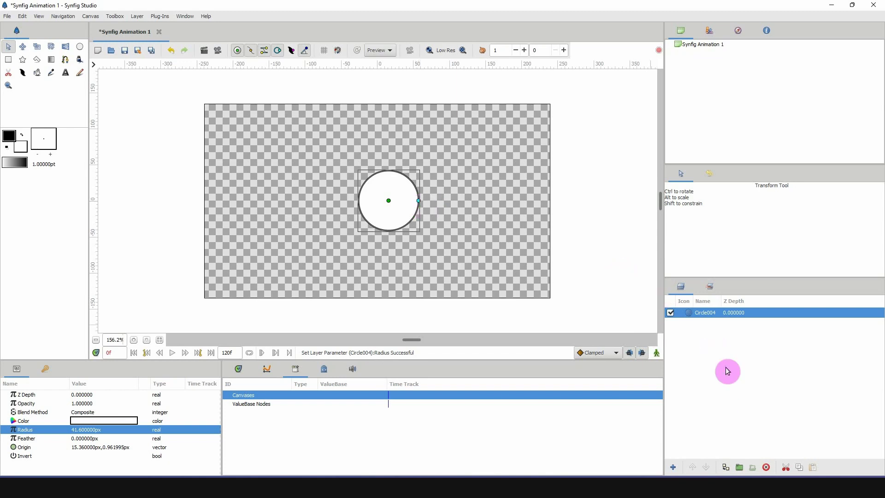
Step: Put the white circle in a group and duplicate that group
click(740, 468)
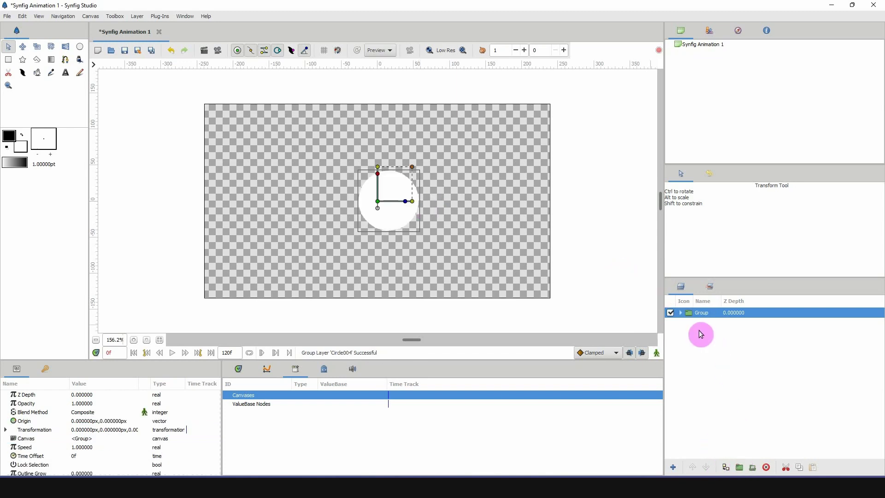
key(ctrl+c)
key(ctrl+v)
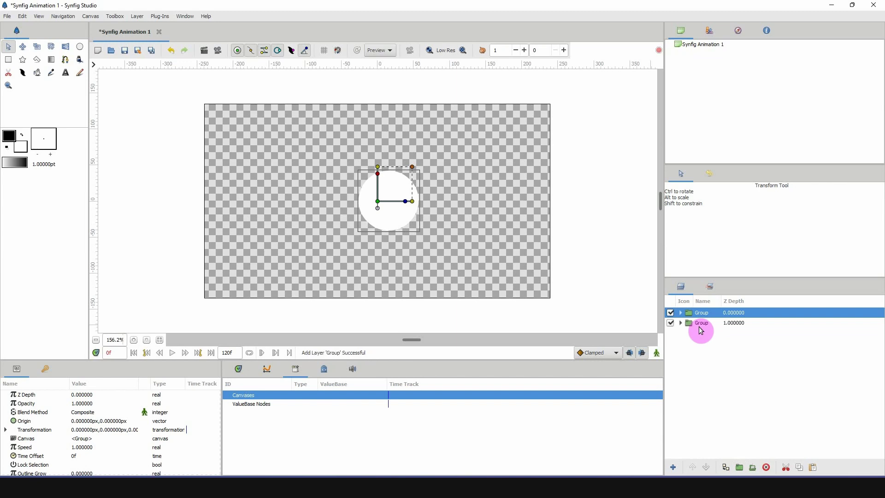
Step: Hide the lower group and duplicate the circle inside the upper group
click(670, 323)
click(681, 313)
click(700, 322)
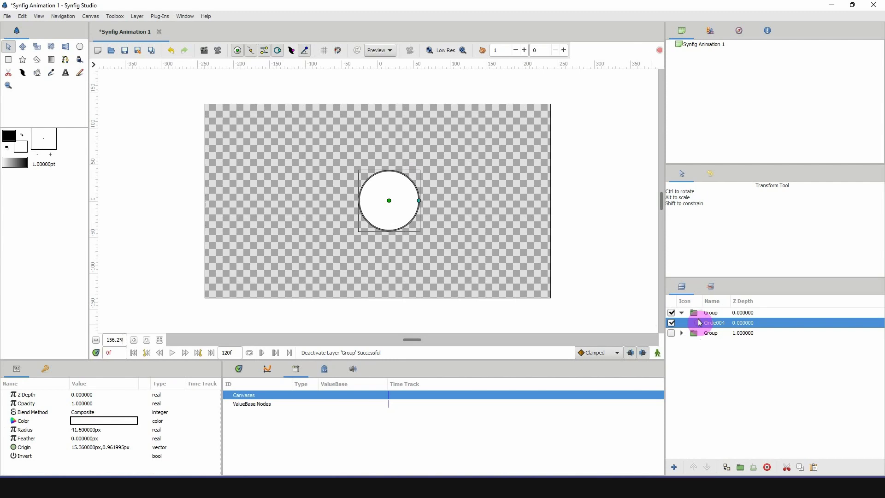
key(ctrl+v)
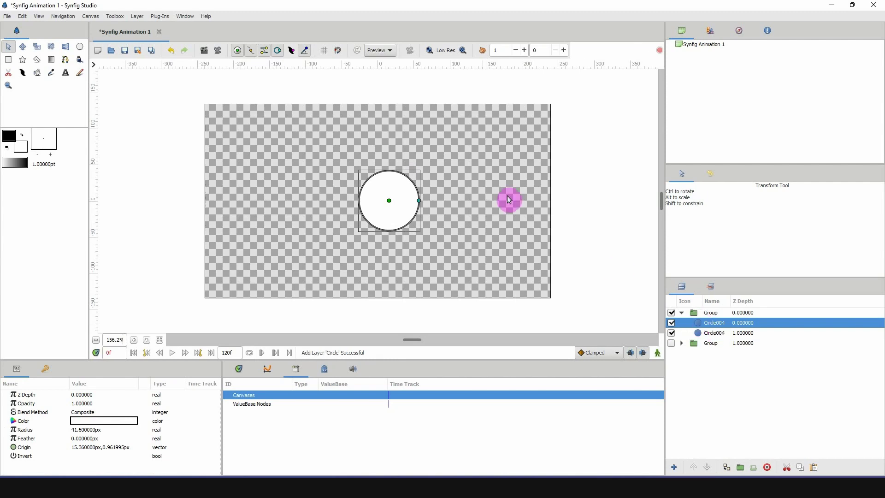
Step: Shrink the upper circle copy to a radius of about 33.3 px and set its blend method to Alpha Over
drag(421, 202, 413, 200)
click(85, 411)
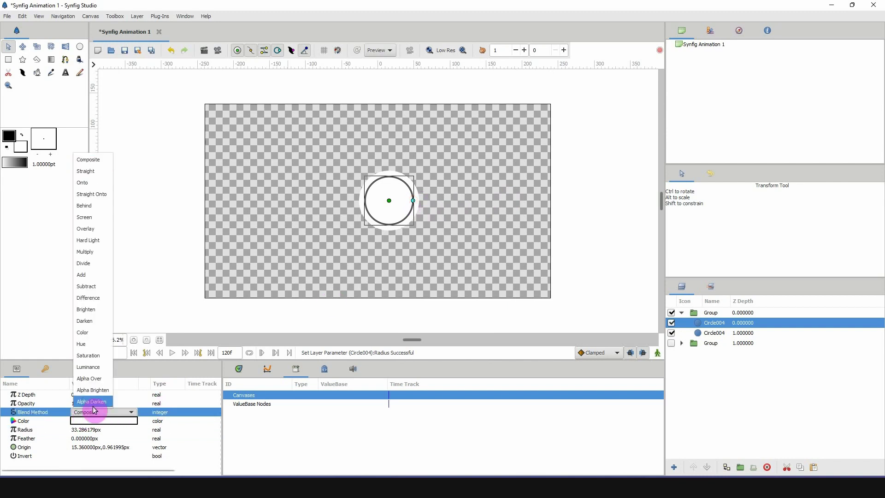
click(93, 382)
Step: Change the colour of the smaller Alpha Over circle to purple #BA18B1
double_click(117, 420)
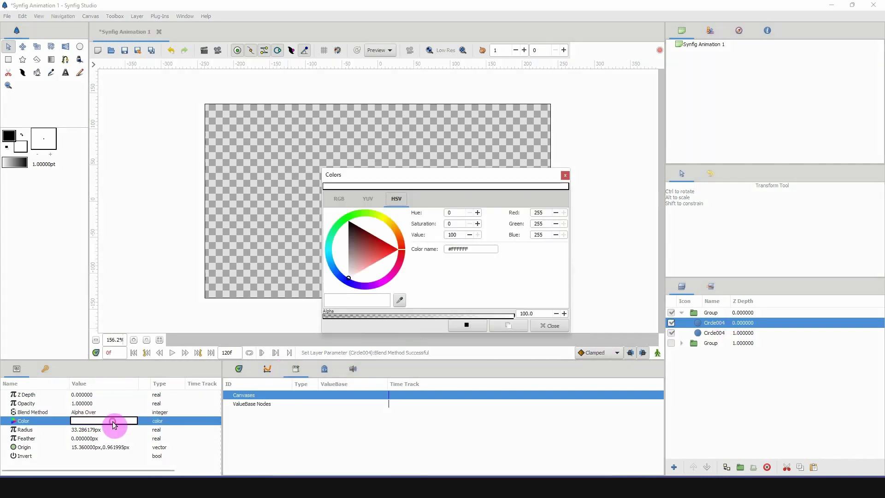
click(385, 282)
click(377, 259)
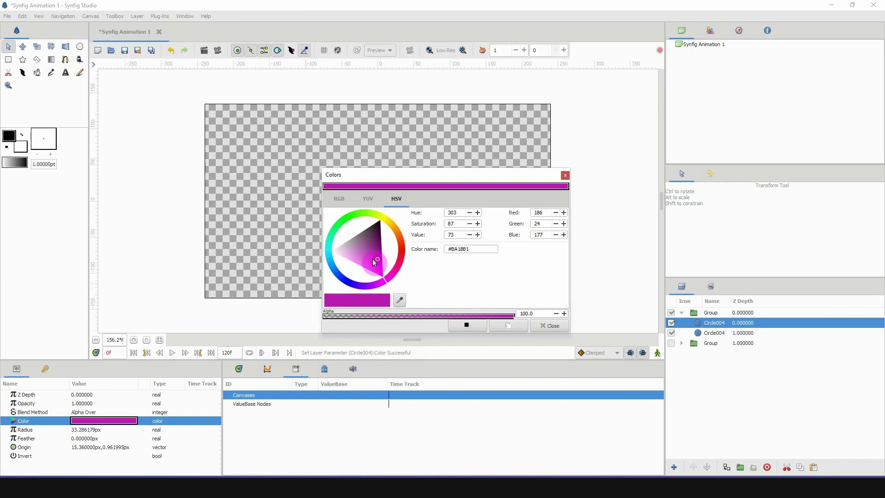
click(544, 325)
Step: Recolour the larger circle in the same group to magenta #C933A4
click(712, 333)
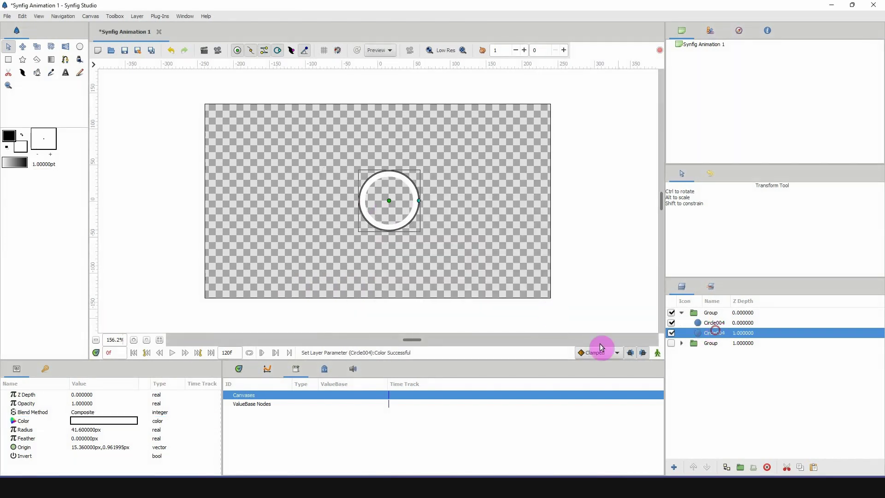
double_click(86, 422)
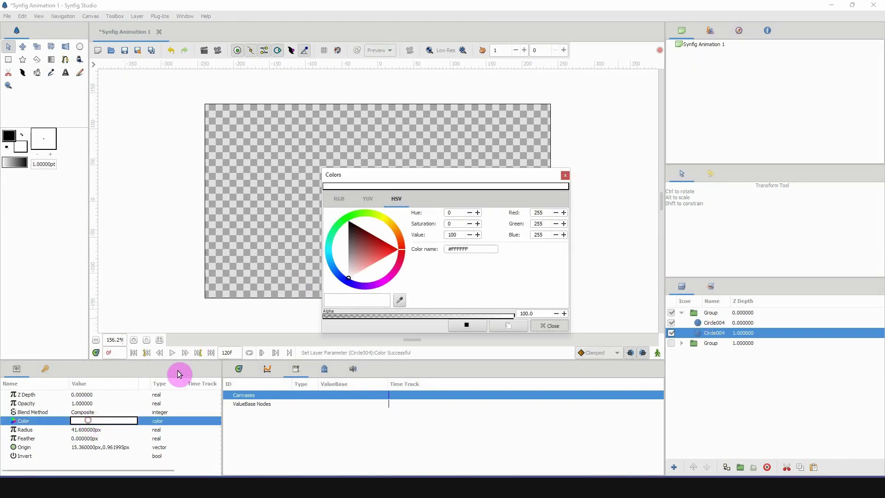
click(392, 276)
click(374, 257)
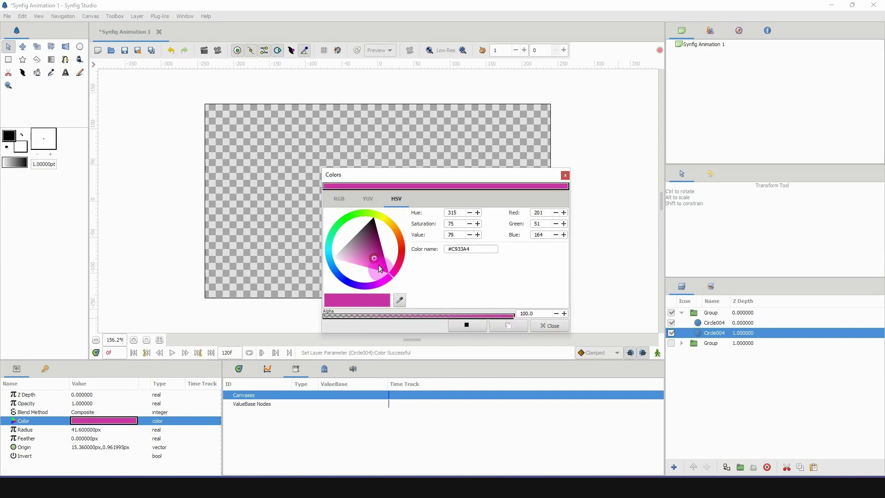
click(543, 326)
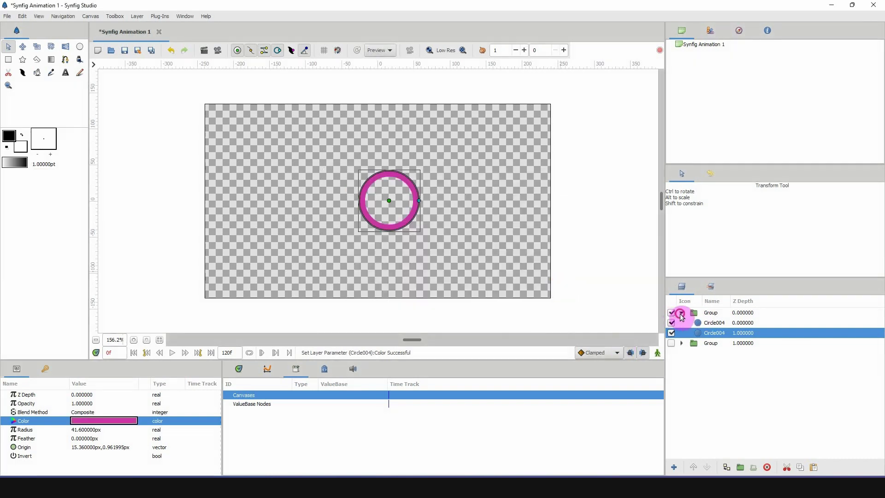
Step: Duplicate the magenta ring group and delete the smaller Alpha Over circle from the upper copy
click(682, 312)
click(693, 315)
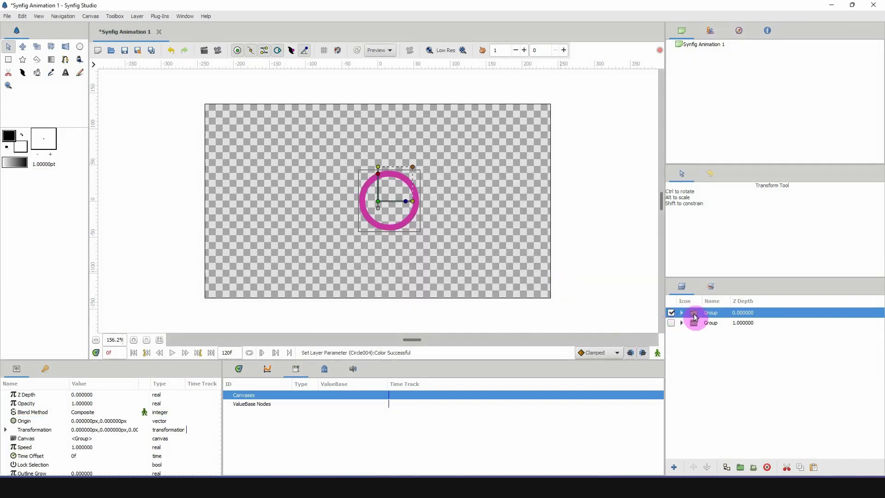
key(ctrl+v)
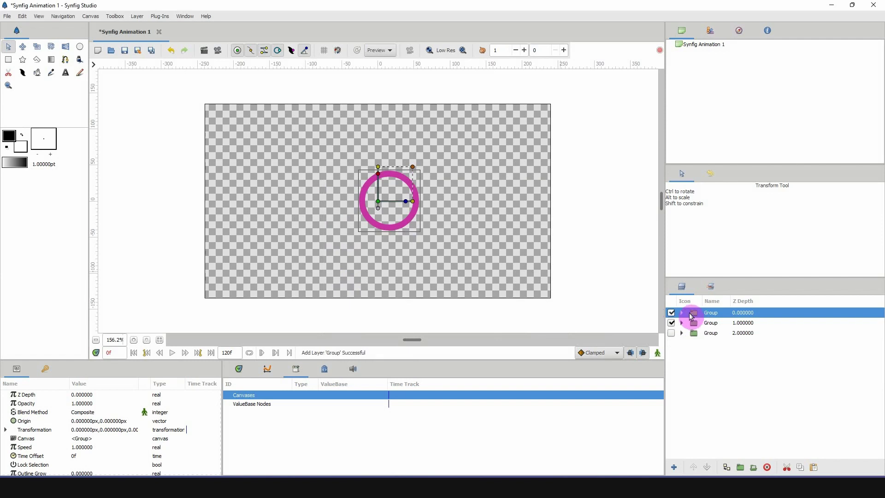
click(681, 313)
click(711, 323)
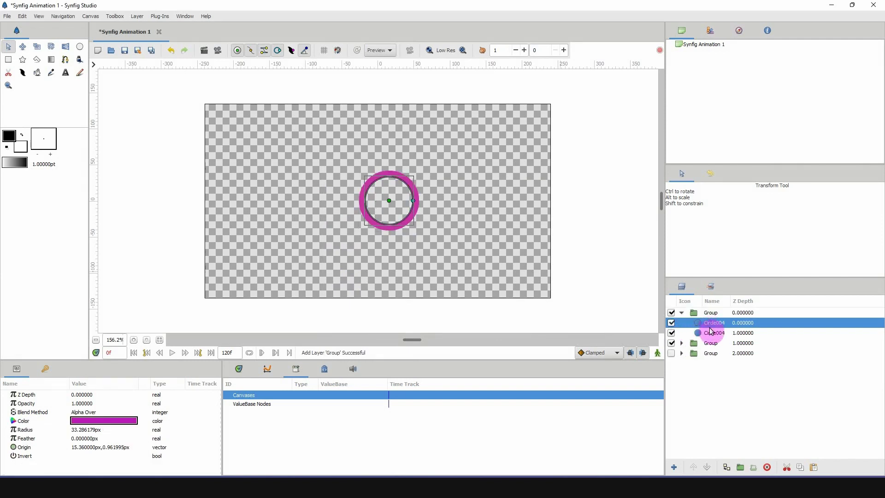
key(Delete)
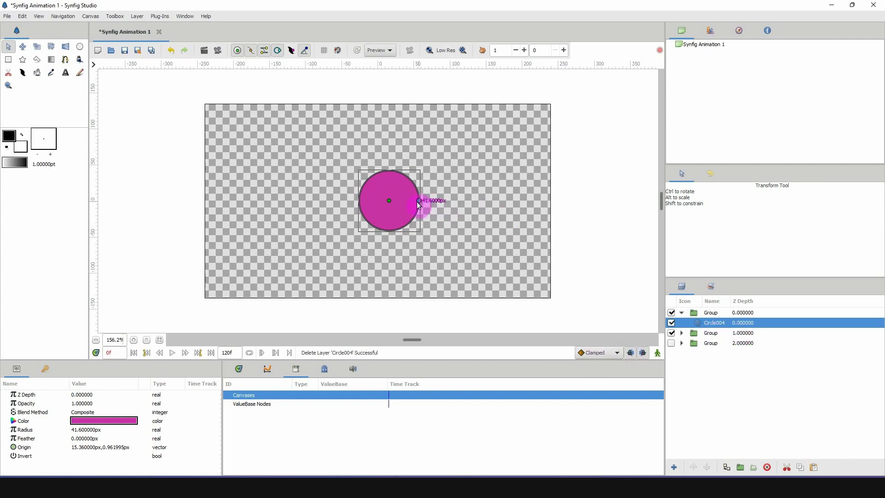
Step: Recolour the remaining circle in the top group yellow and shrink its radius to about 28.8 px
double_click(122, 421)
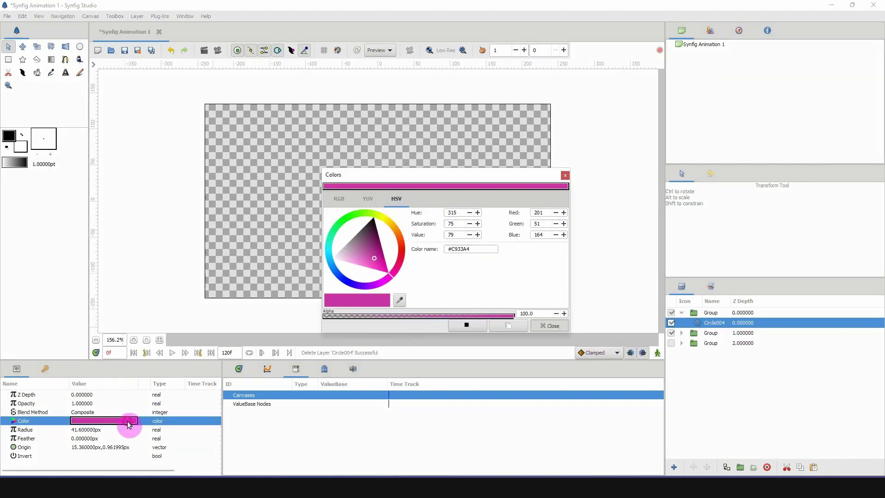
click(366, 245)
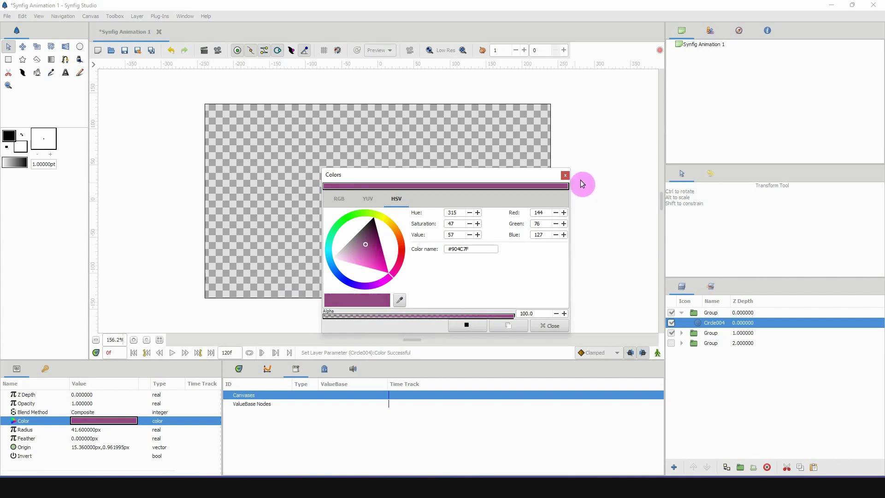
click(388, 228)
click(382, 232)
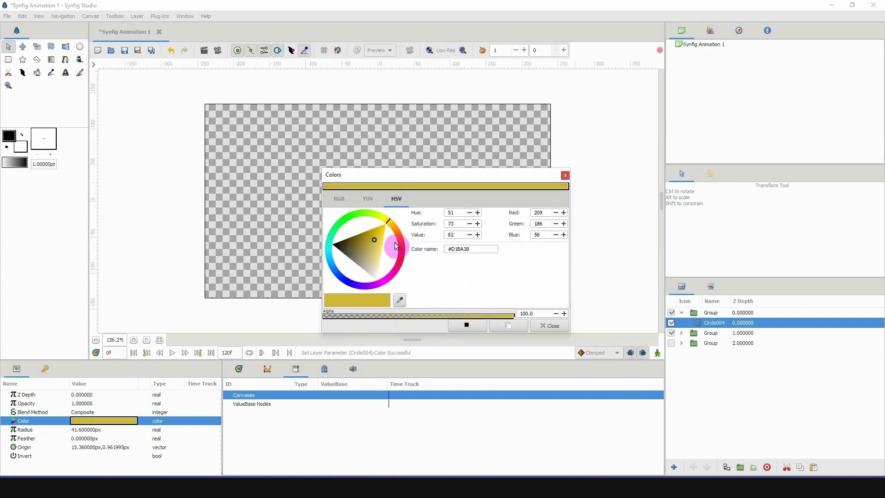
click(540, 326)
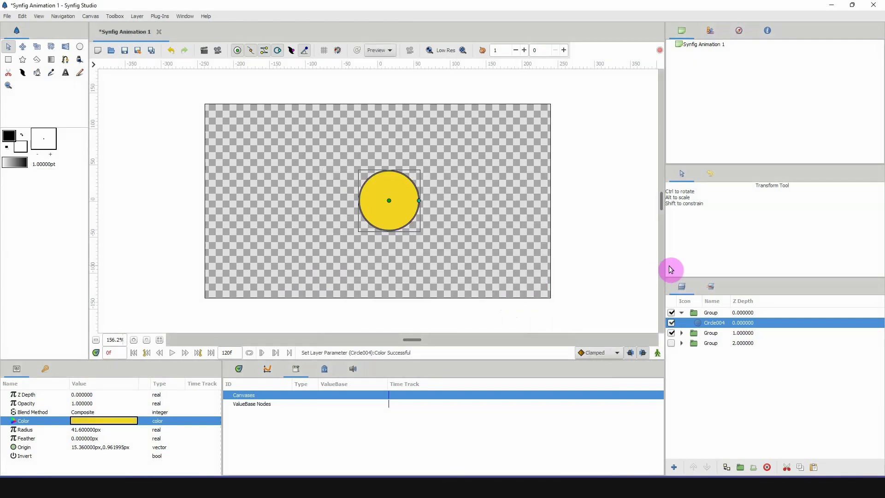
drag(418, 203, 410, 204)
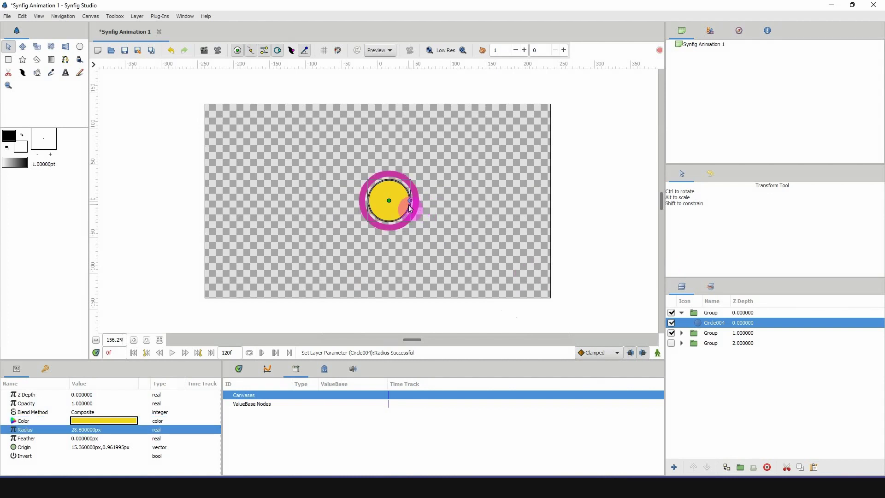
Step: Collapse the top group and make all three circle groups visible, including the hidden white one
click(675, 313)
click(671, 313)
click(672, 323)
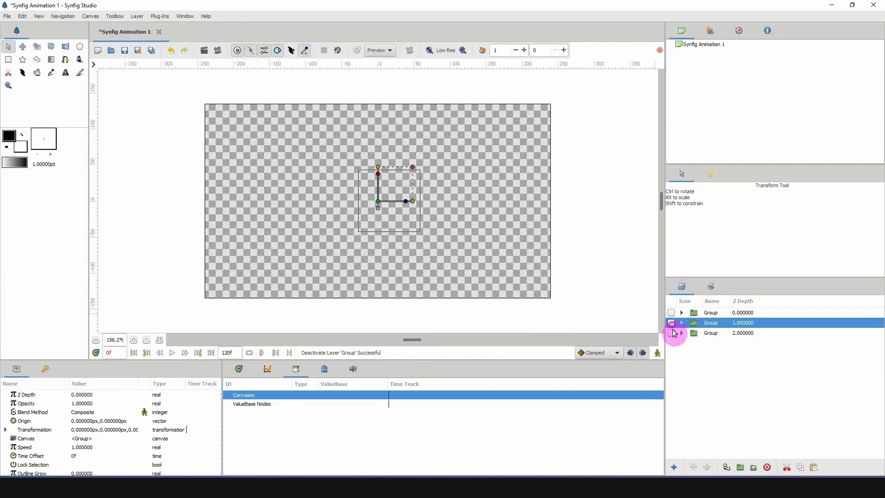
click(671, 333)
click(672, 323)
click(672, 313)
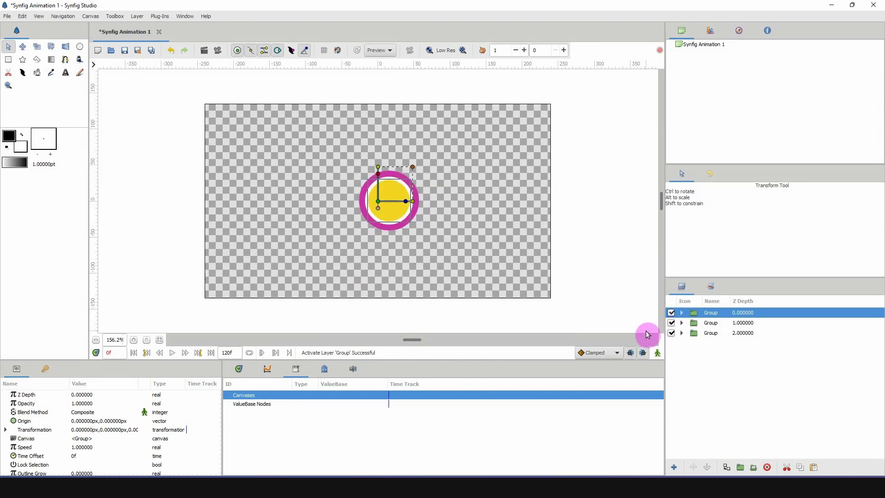
Step: Rename the white circle's group as circle_1
click(712, 333)
click(713, 333)
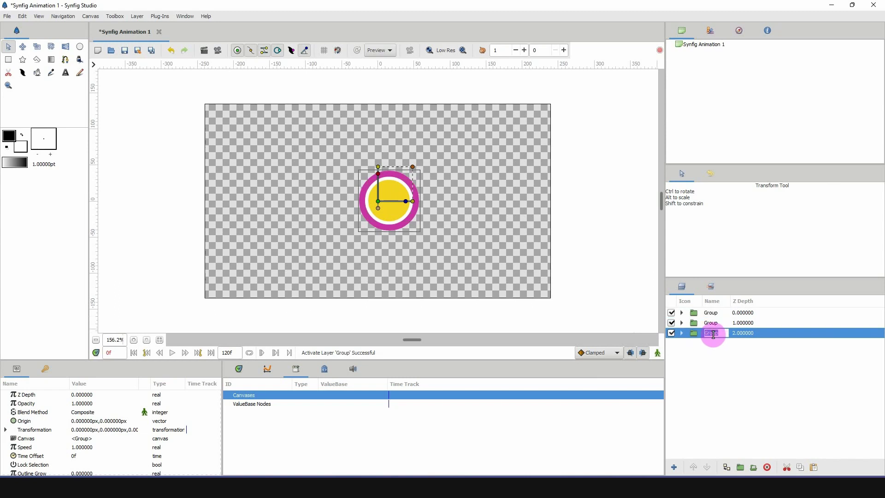
text(circ)
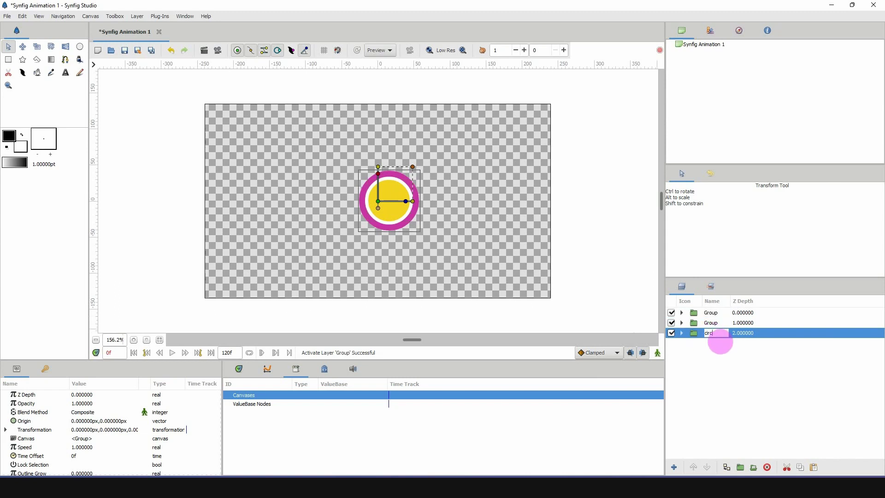
text(le_1)
key(Return)
Step: Rename the magenta ring's group as circle_2
key(shift+Tab)
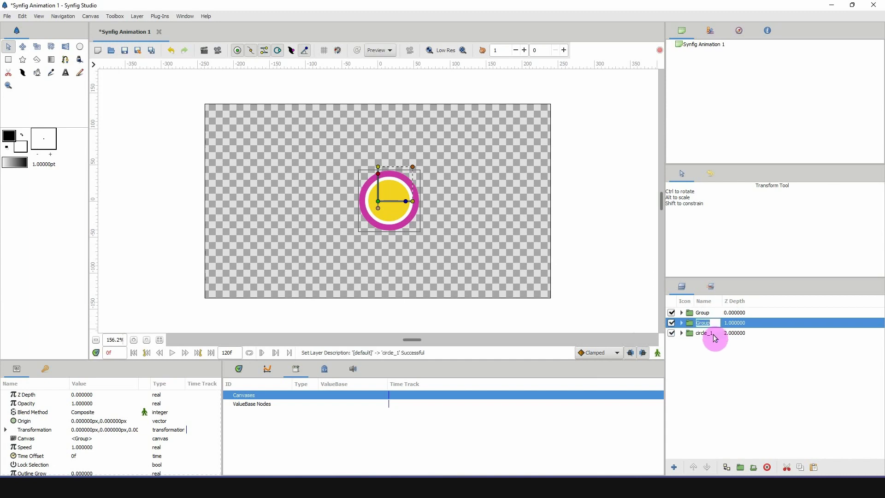
text(circle_2)
key(Return)
Step: Rename the yellow circle's group as circke_3
key(Up)
key(Return)
text(c)
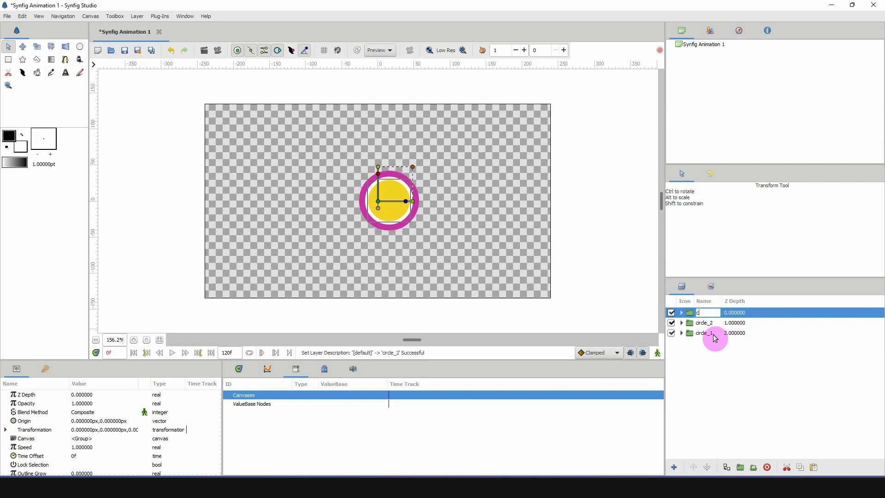
text(irc)
text(le_3)
key(Return)
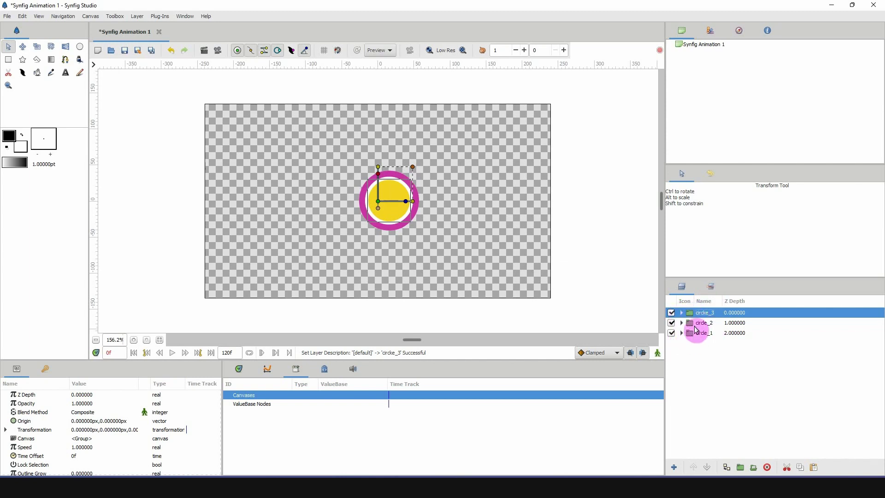
Step: Check the three circle groups by hiding them one by one and showing them all again
click(670, 312)
click(671, 323)
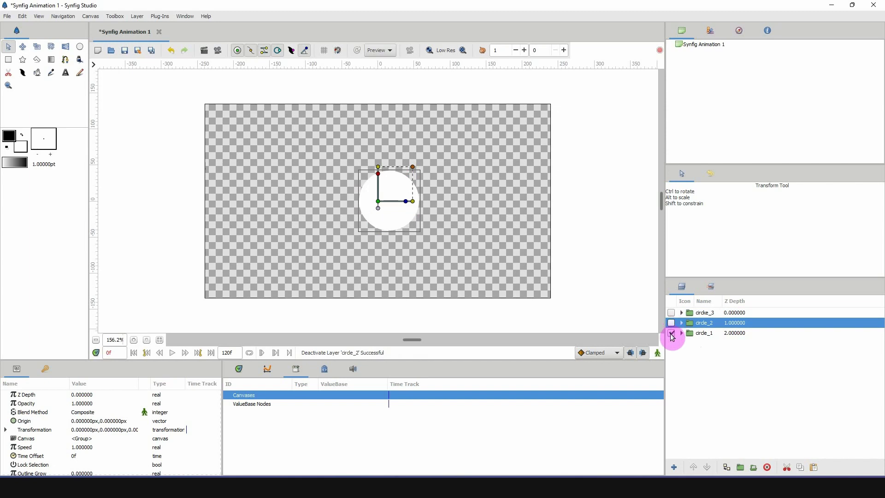
click(671, 333)
click(671, 322)
click(671, 333)
click(671, 313)
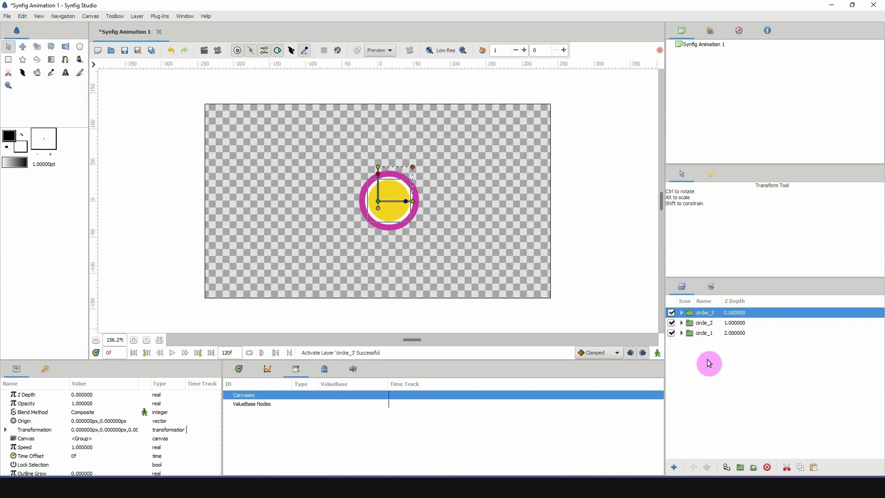
Step: Group the three circle groups into one parent group named CIRCLE and check its contents
shift+click(694, 332)
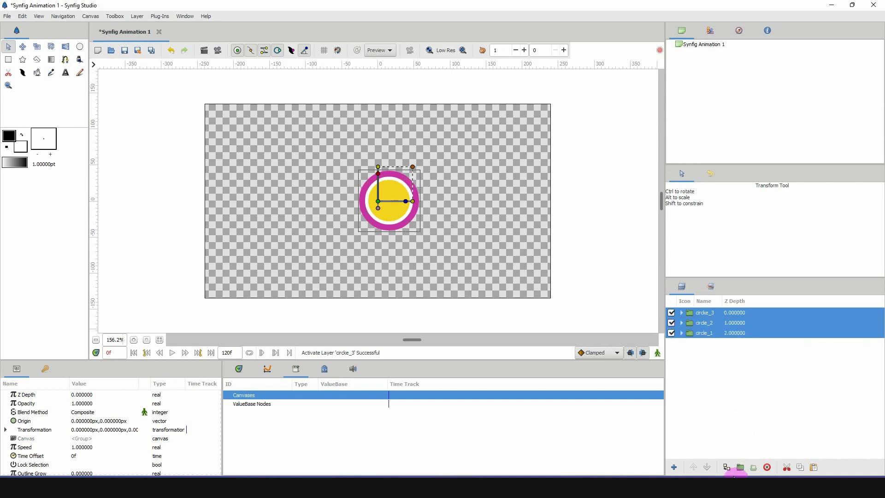
click(737, 470)
double_click(703, 313)
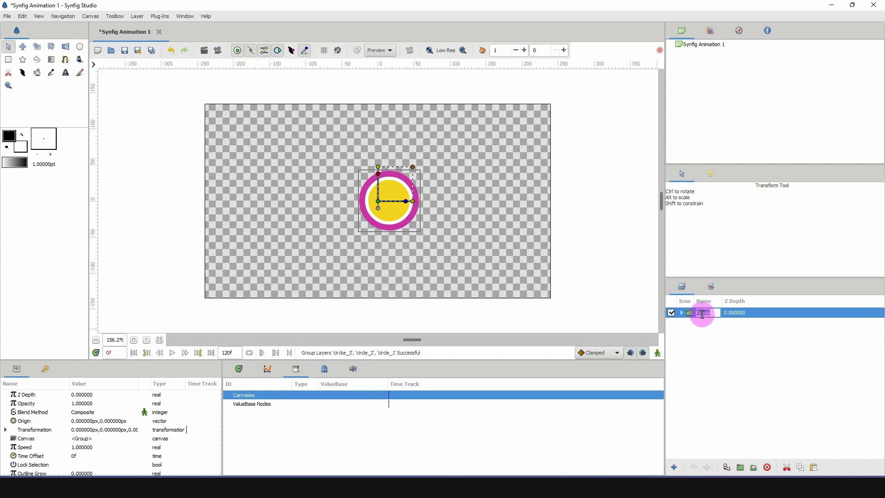
text(CI)
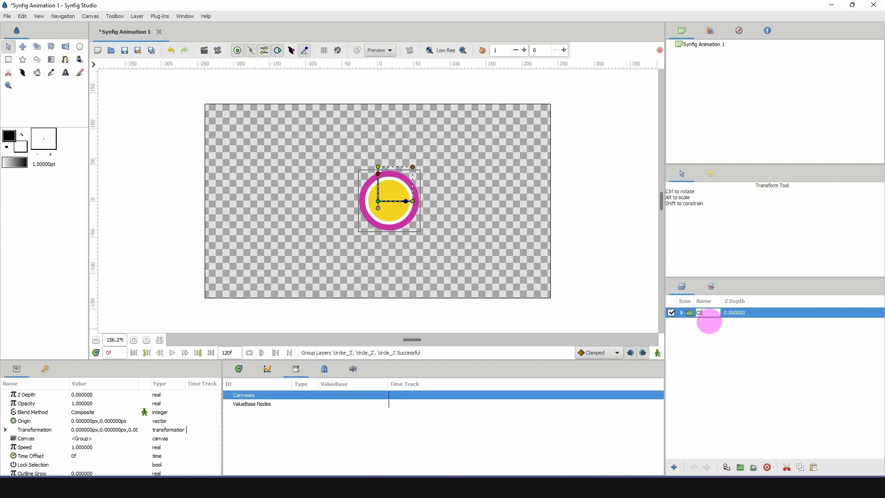
text(RCLE)
key(Return)
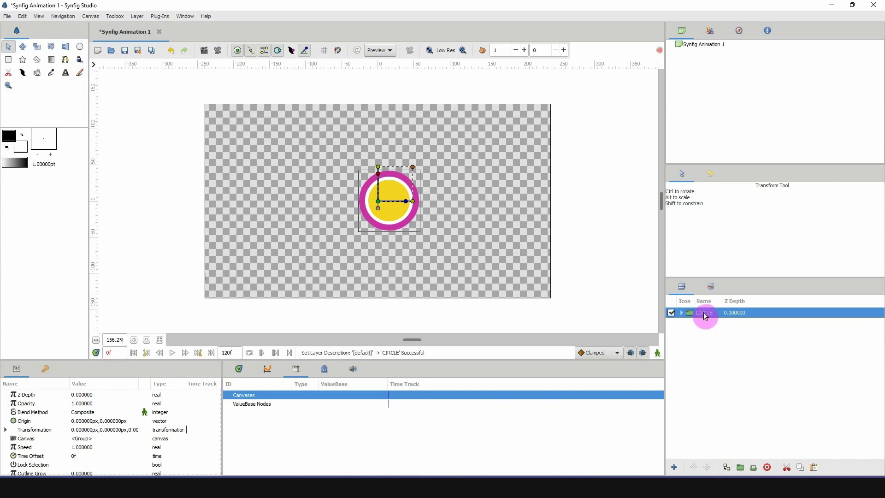
click(681, 313)
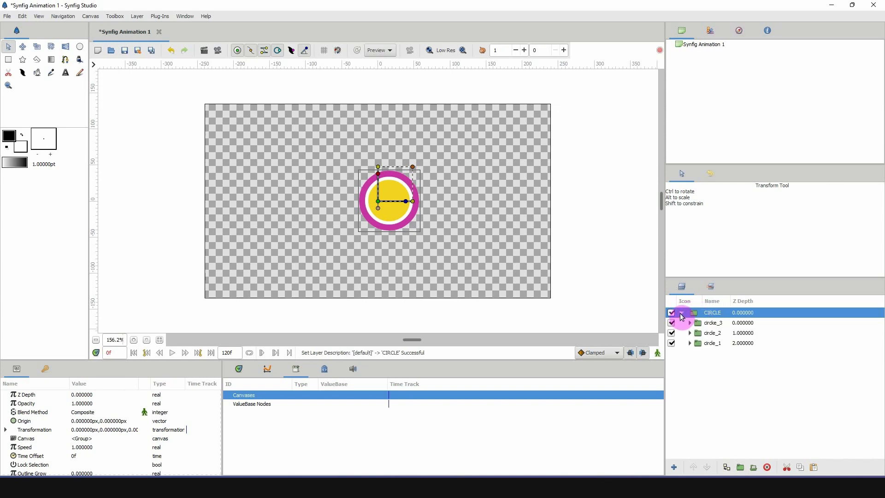
click(705, 322)
click(705, 343)
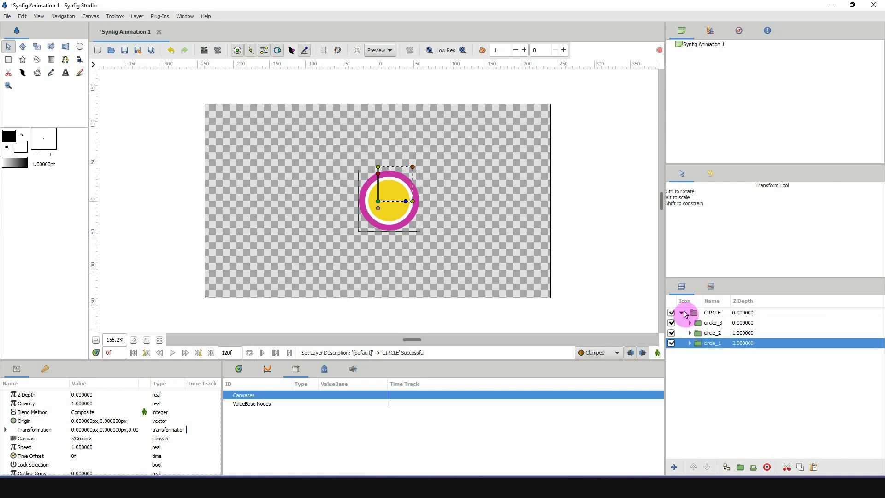
click(683, 314)
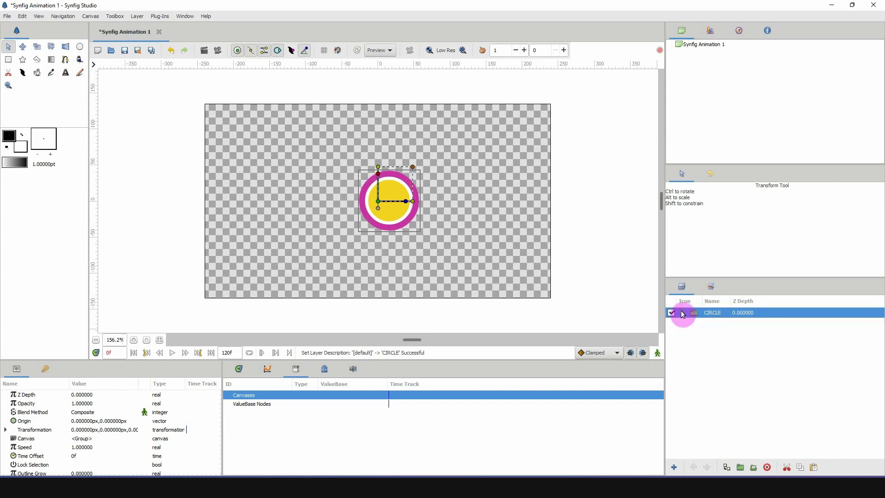
Step: Export the CIRCLE group's Canvas parameter under the name CIRCLE and list the exported canvas beneath Synfig Animation 1
drag(154, 359, 148, 343)
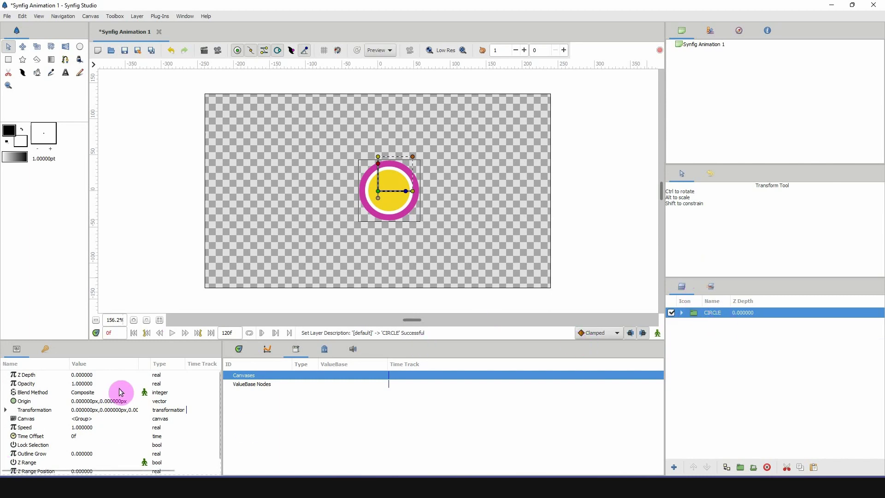
click(681, 312)
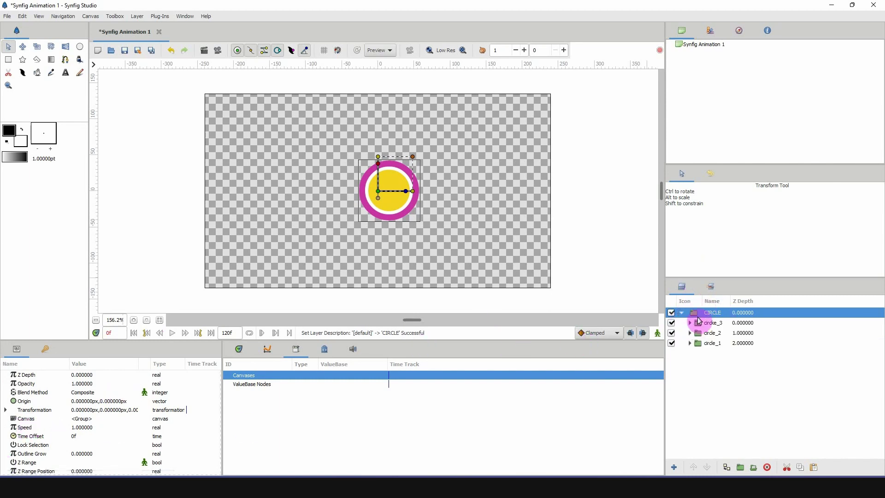
click(28, 418)
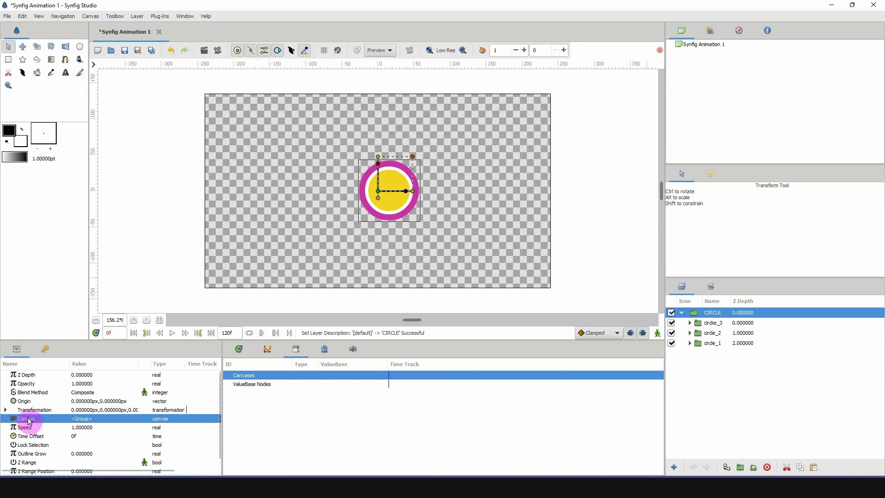
right_click(34, 421)
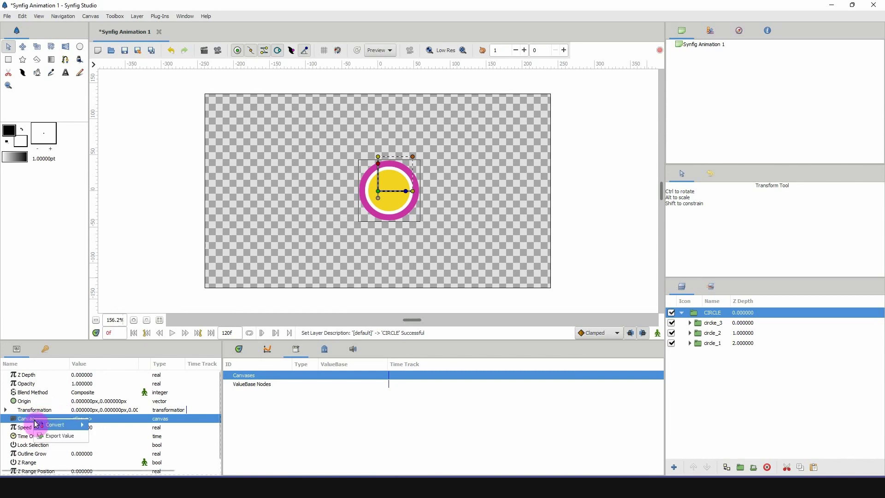
click(60, 435)
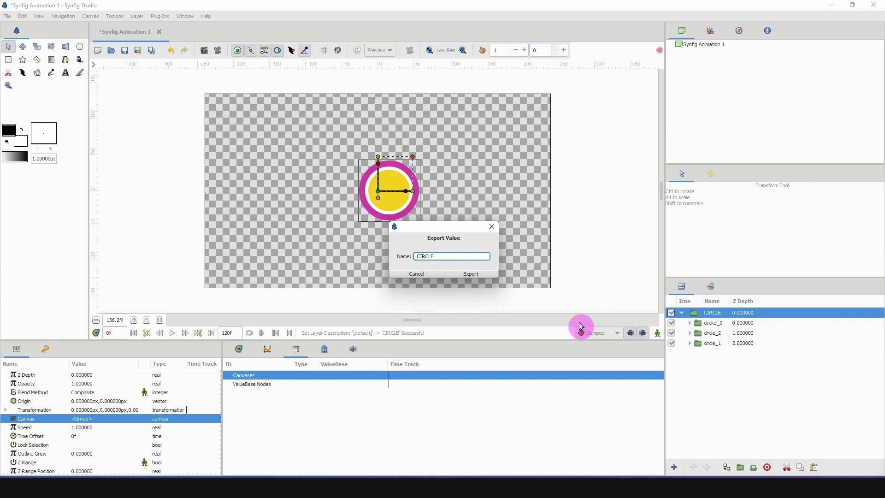
click(475, 275)
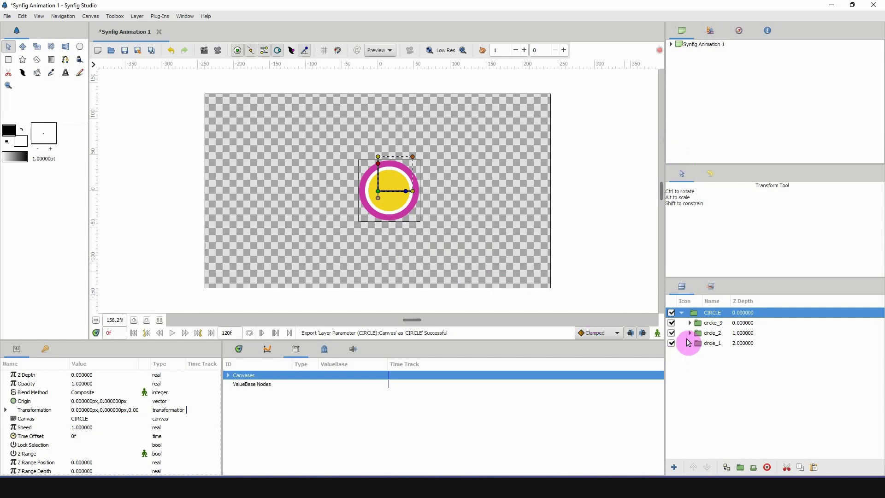
click(681, 312)
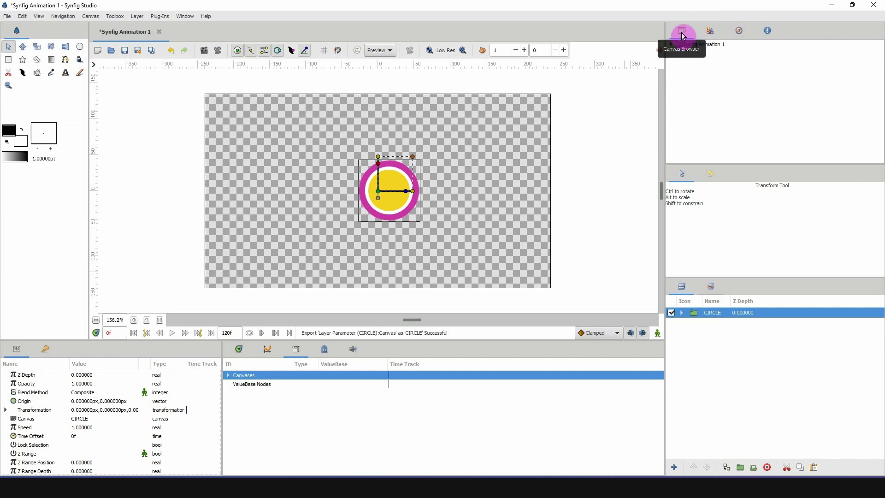
click(671, 45)
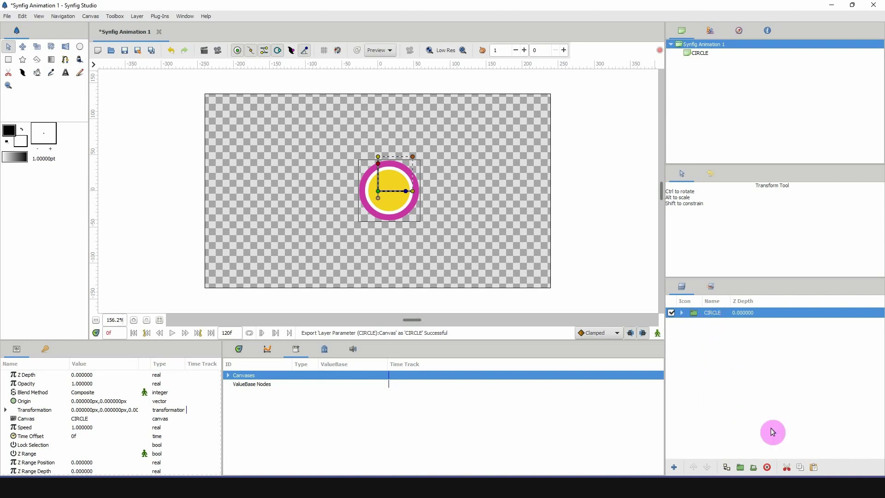
Step: Delete the CIRCLE layer from the animation and add an empty Group layer
click(766, 466)
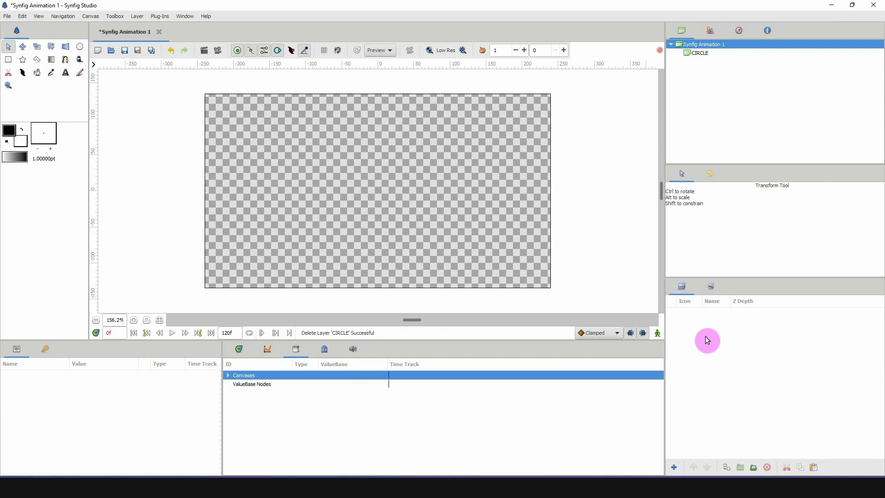
right_click(707, 316)
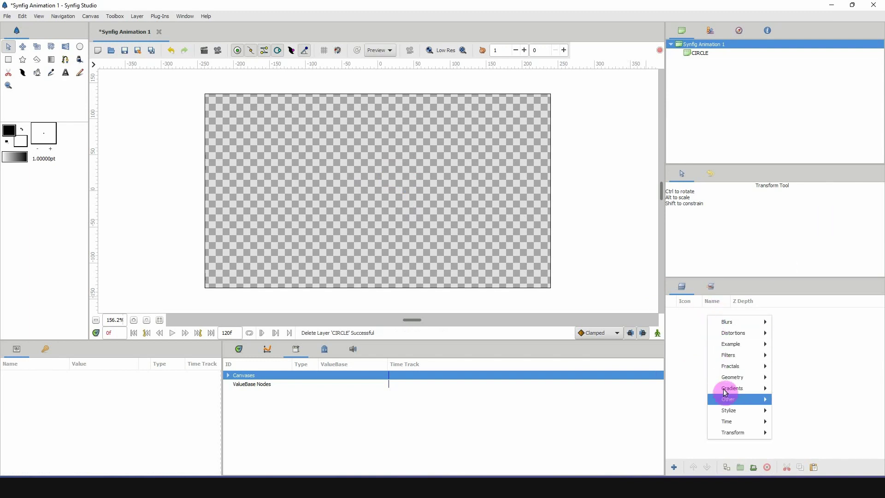
mouse_move(728, 399)
click(796, 385)
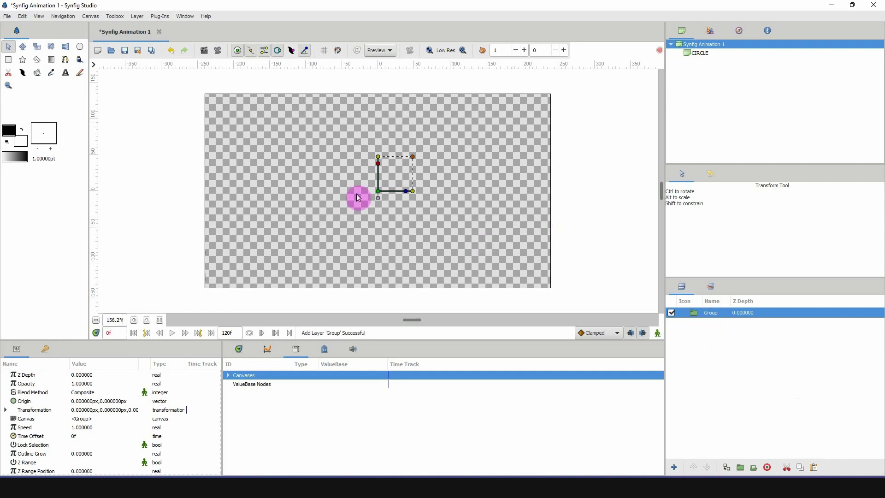
Step: Undo the addition of the empty group layer and redo it
click(171, 51)
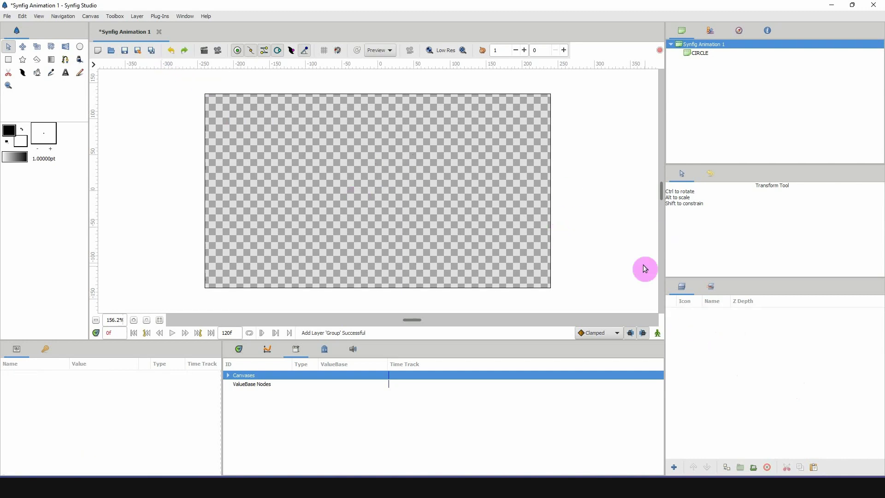
right_click(721, 348)
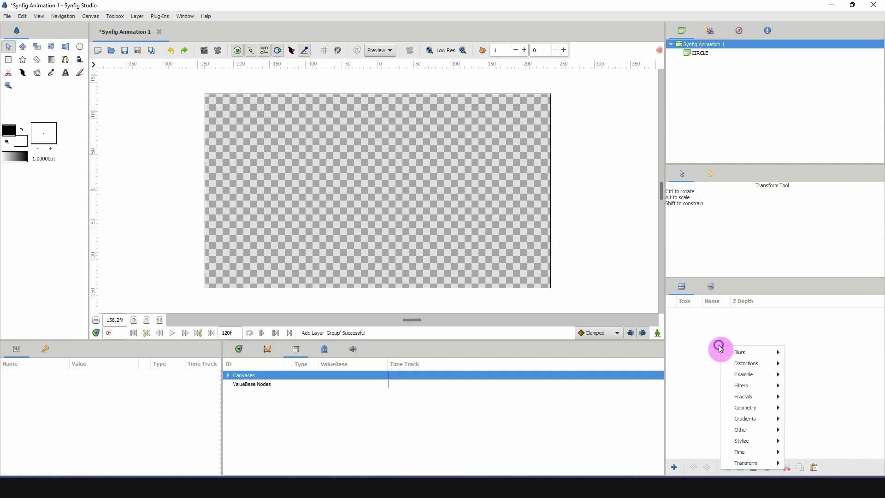
click(688, 380)
click(184, 51)
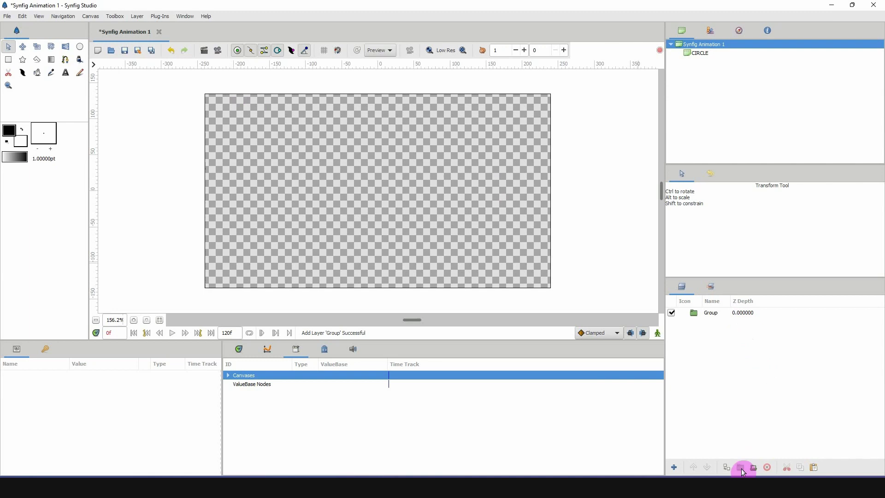
Step: Set the empty group's Canvas parameter to the exported CIRCLE canvas
click(706, 314)
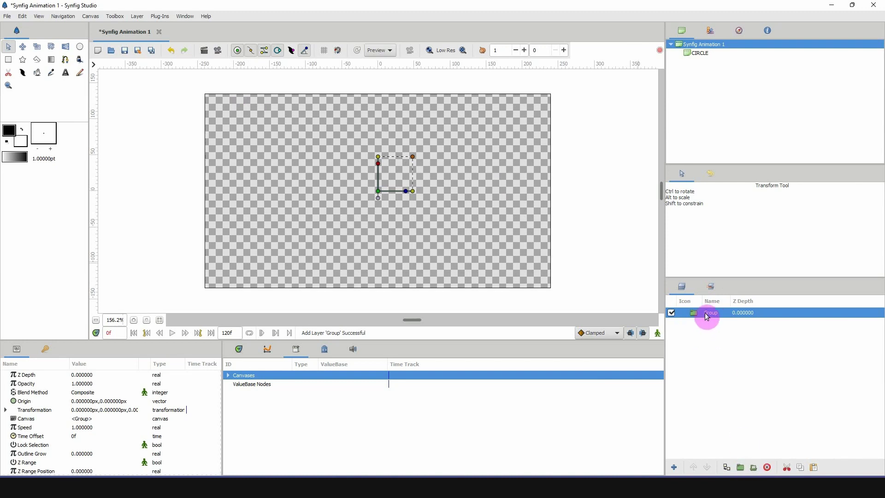
click(20, 418)
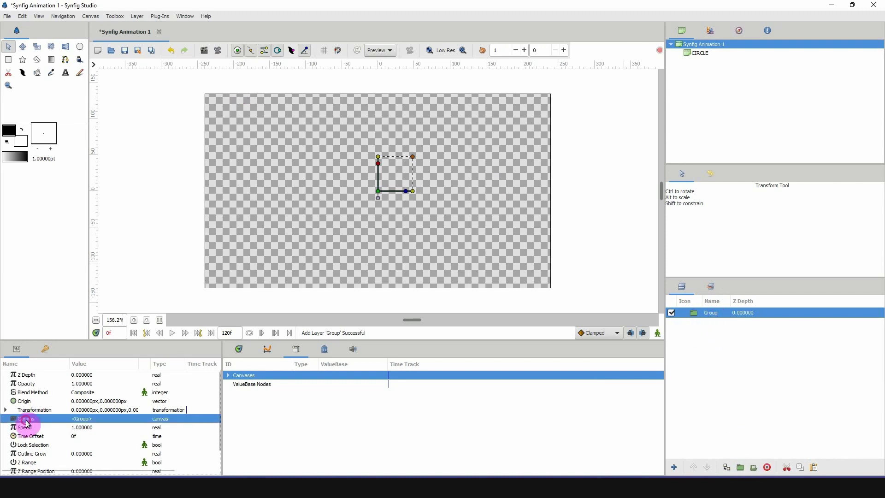
click(82, 419)
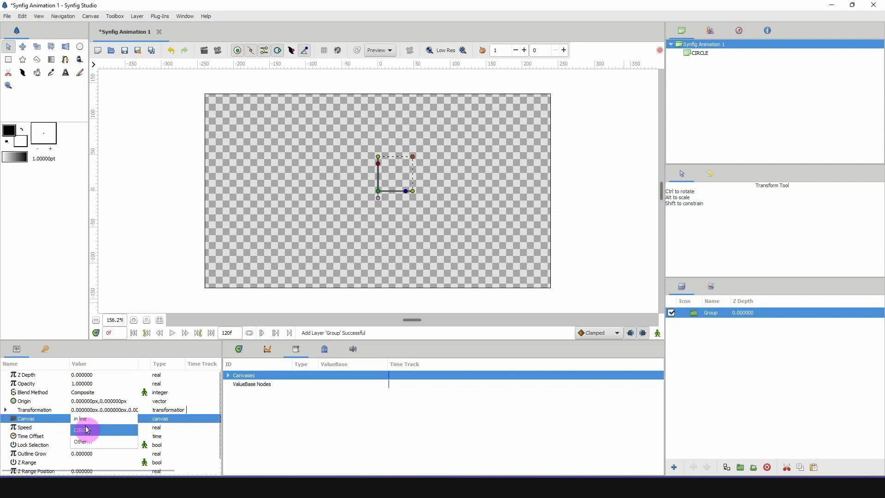
click(87, 430)
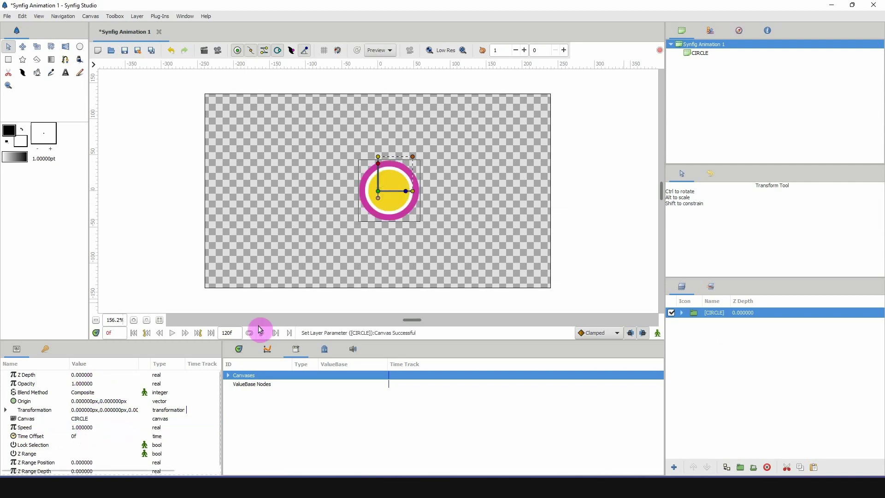
Step: Check the three circle groups inside the linked [CIRCLE] group by hiding them one by one and showing them all again
click(682, 313)
click(671, 322)
click(671, 333)
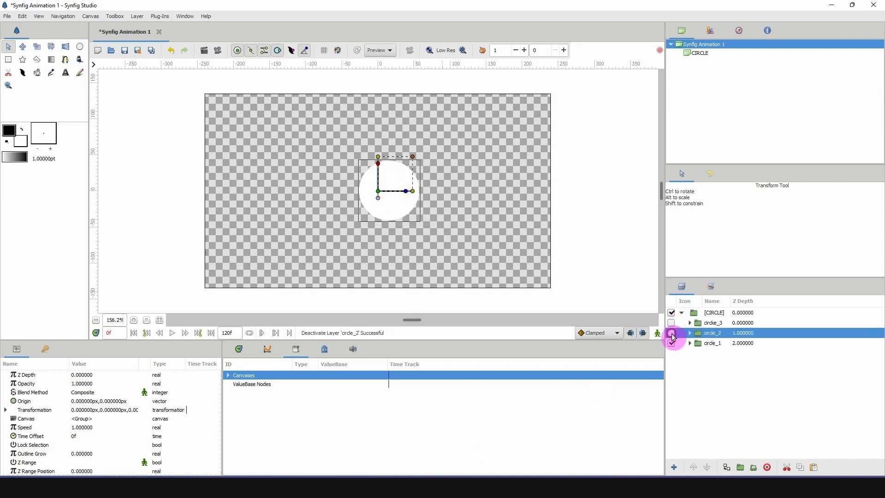
click(671, 343)
click(671, 323)
click(671, 333)
click(671, 343)
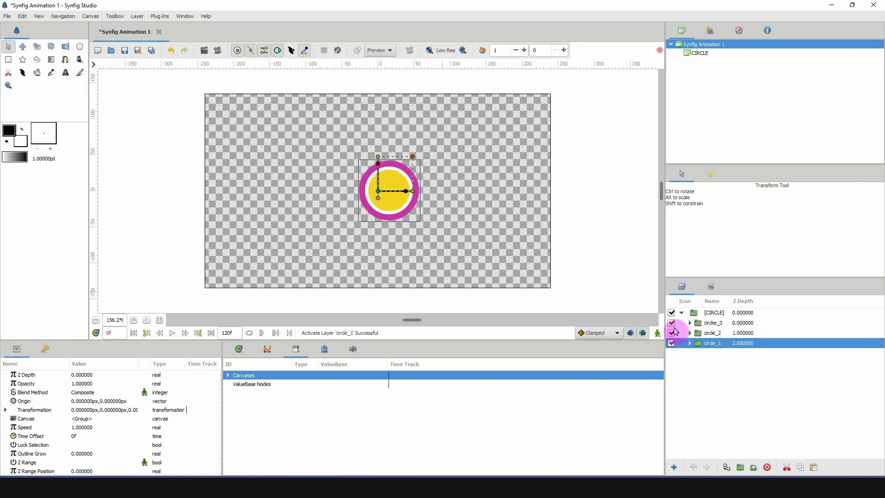
click(681, 313)
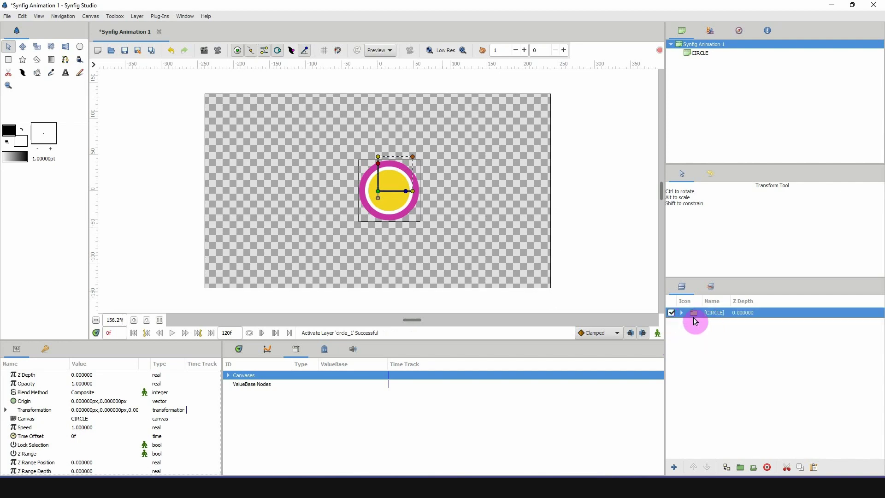
Step: Move the [CIRCLE] group to an offset of about -58 px, 11 px and check its yellow and magenta circles by toggling their visibility
drag(378, 195, 336, 183)
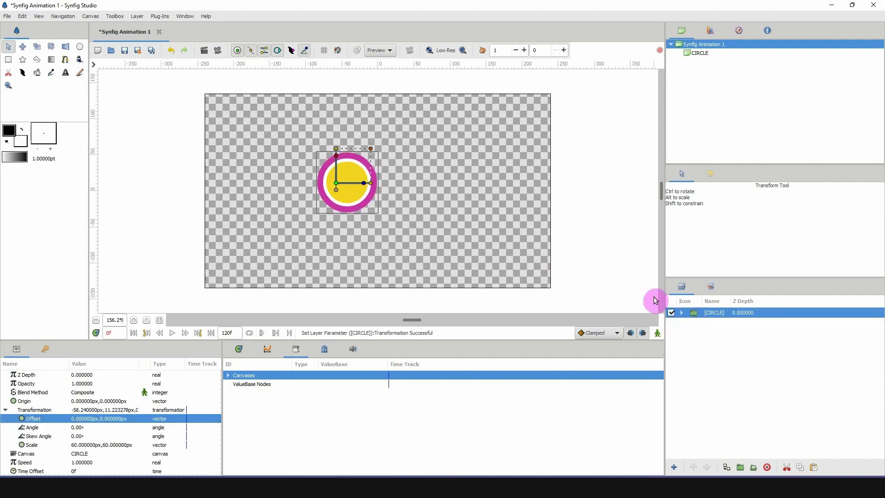
click(682, 313)
click(671, 322)
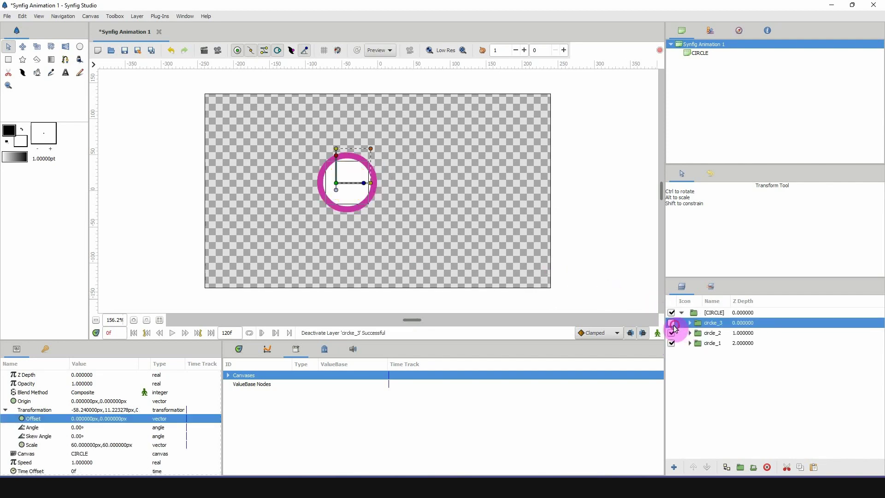
click(671, 333)
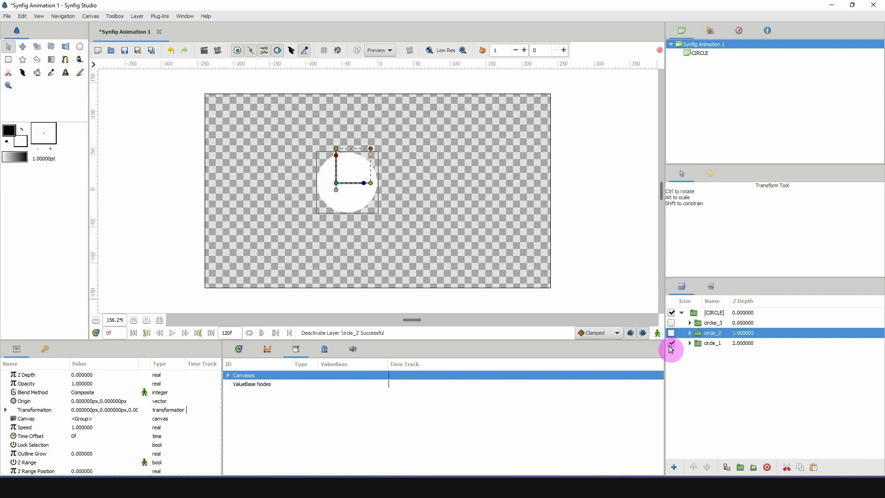
click(671, 333)
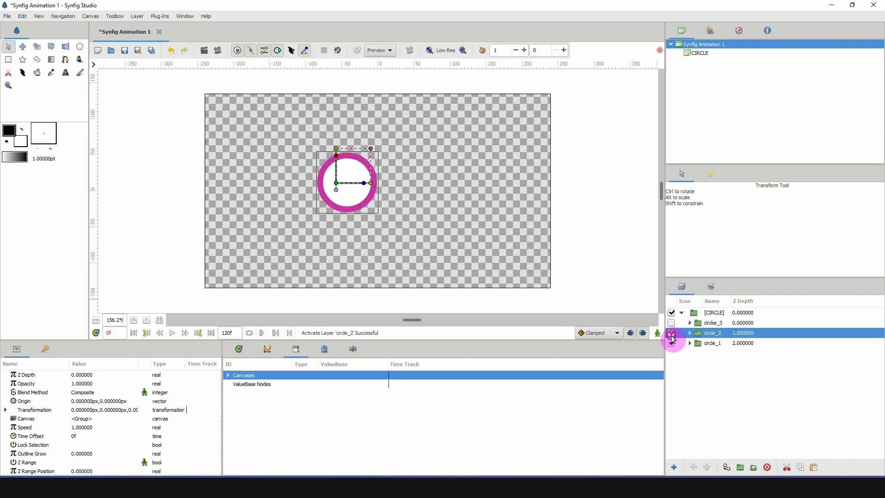
click(671, 323)
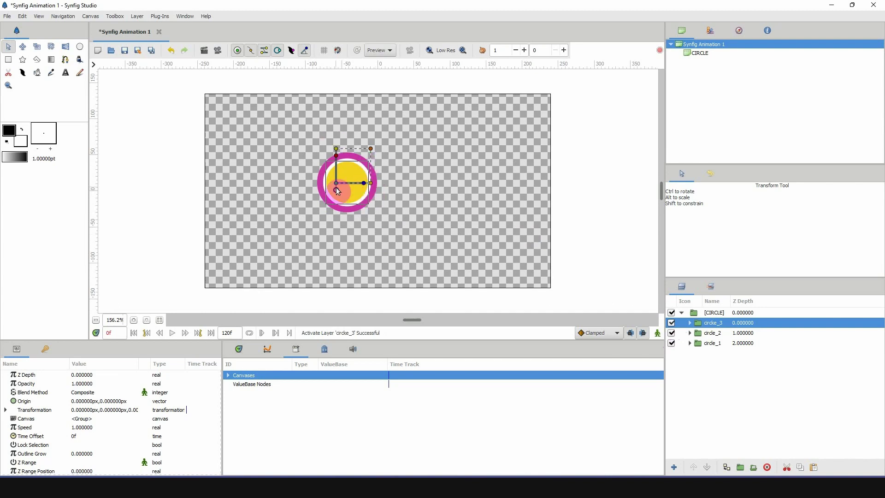
Step: Inside [CIRCLE], move the yellow circle's group to about 129 px, -19 px and the magenta ring's group to about -63 px, -74 px
drag(337, 191, 431, 205)
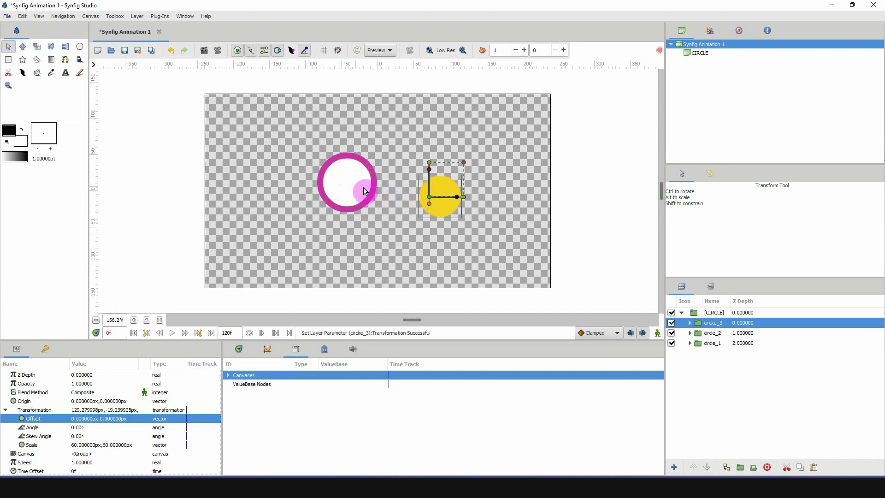
click(700, 335)
drag(338, 186, 293, 240)
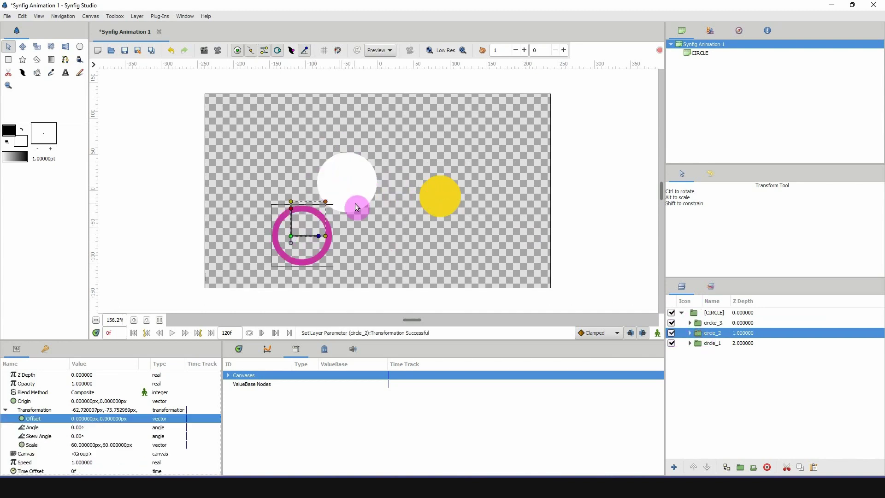
Step: Undo the moves of the yellow and magenta circle groups and hide the collapsed [CIRCLE] group
key(ctrl+z)
key(ctrl+z)
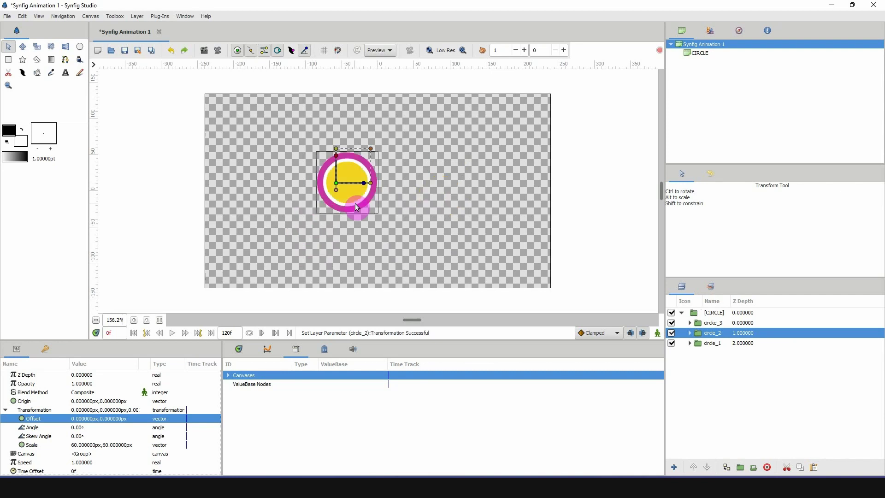
click(682, 313)
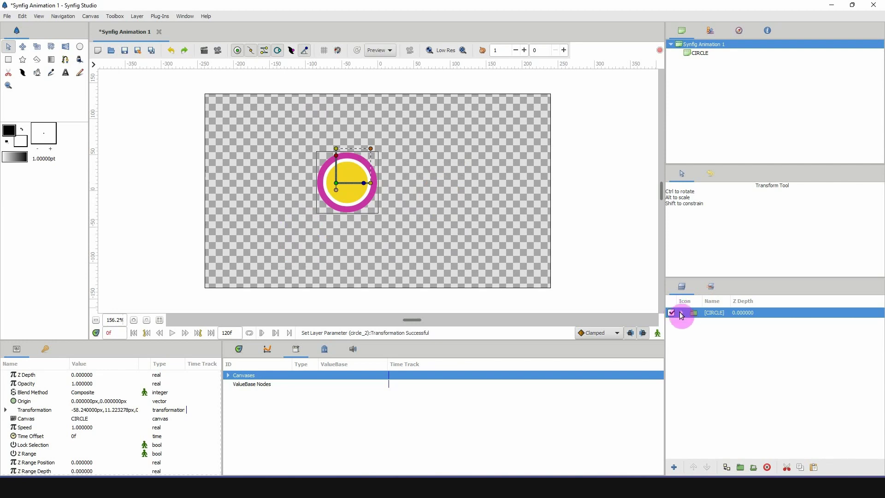
click(681, 312)
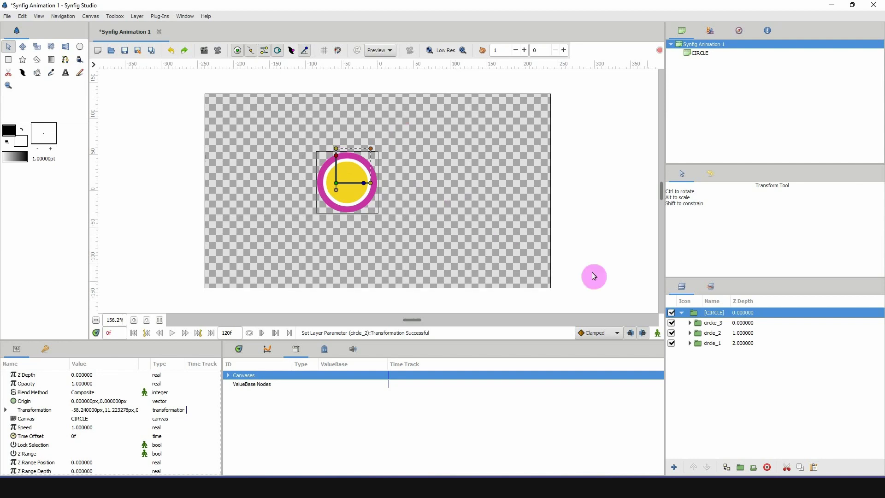
click(684, 315)
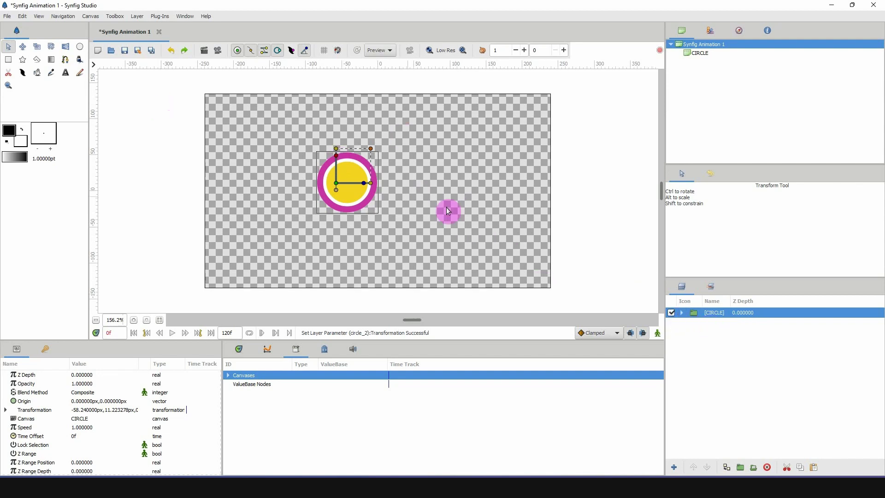
click(670, 313)
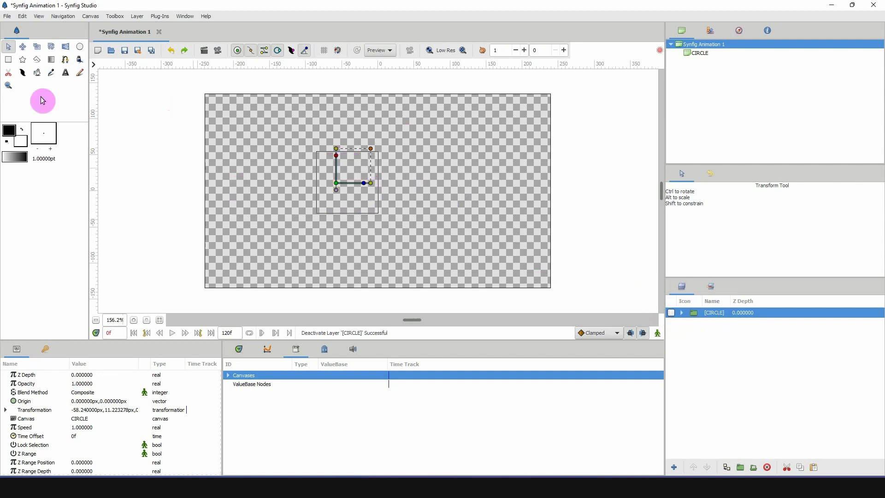
Step: With the Spline tool, draw the car outline from the roof's right end along the roof, down the left end and through the left wheel arch
click(65, 59)
click(433, 143)
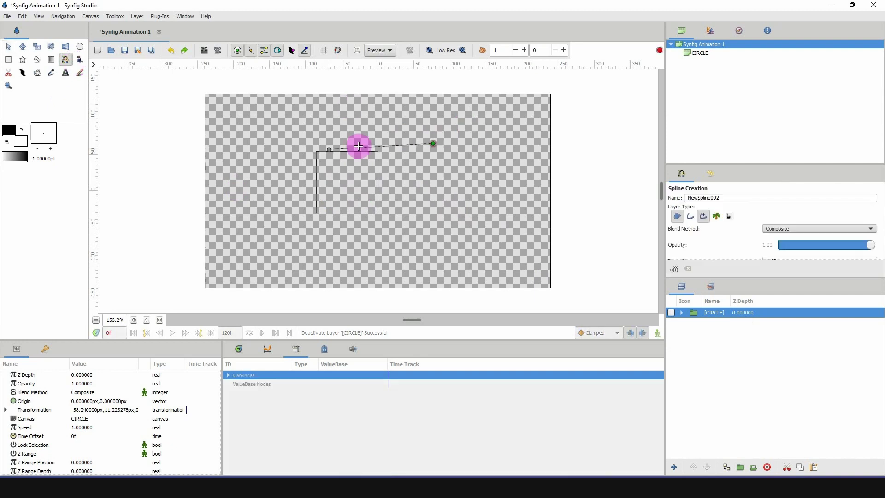
click(315, 143)
click(283, 189)
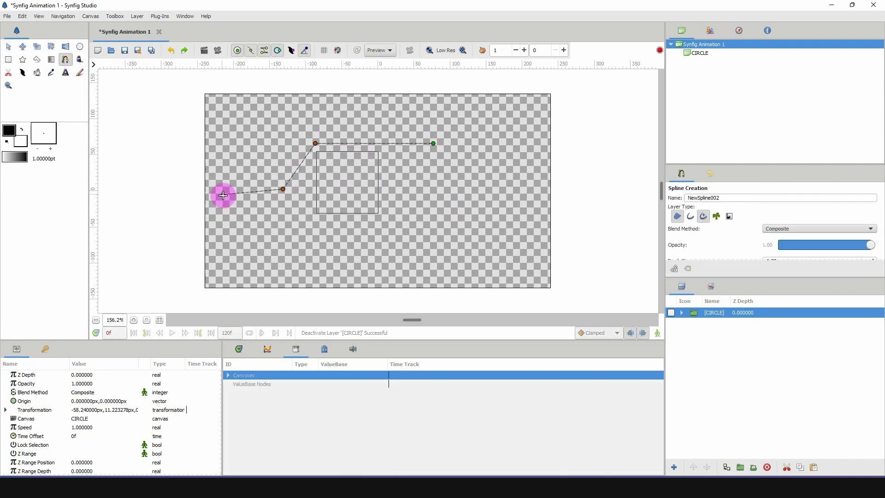
click(227, 193)
click(230, 226)
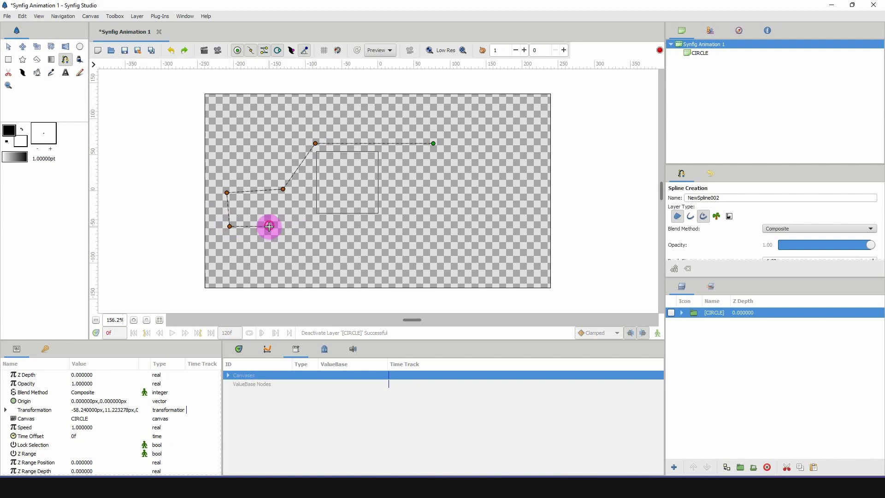
click(269, 225)
drag(296, 213, 308, 214)
click(313, 213)
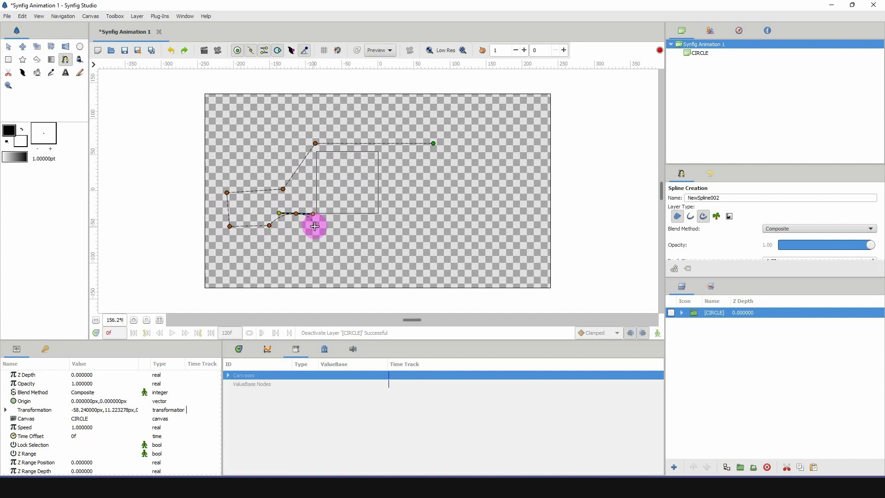
click(316, 227)
Step: Continue the spline along the underside, through the right wheel arch and up the right end, then loop it and create the car shape
click(466, 227)
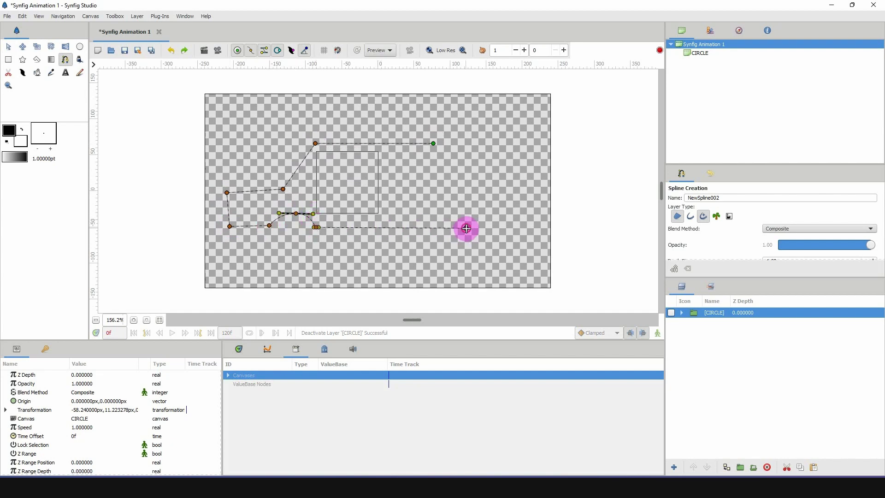
drag(484, 212, 506, 213)
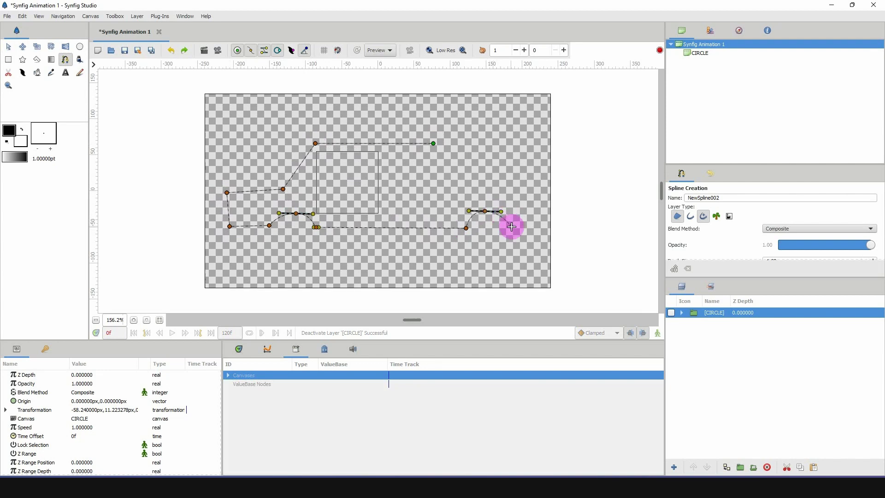
click(508, 226)
click(547, 227)
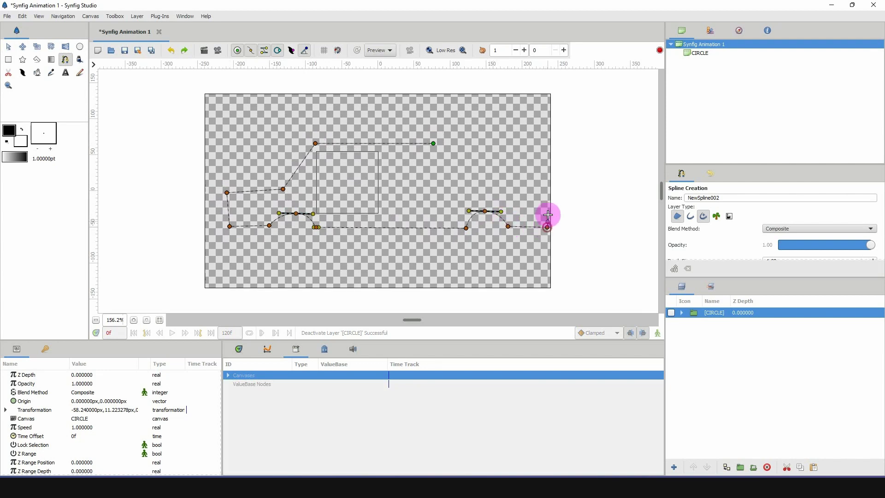
click(545, 190)
click(489, 176)
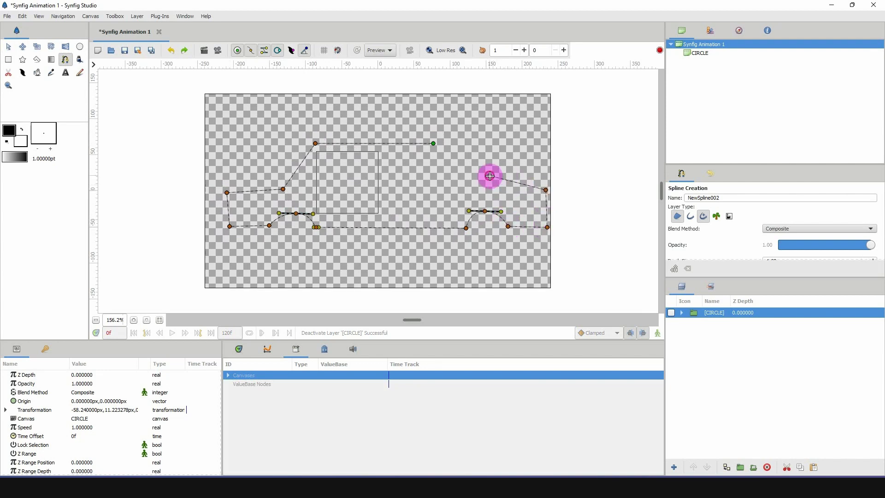
right_click(434, 143)
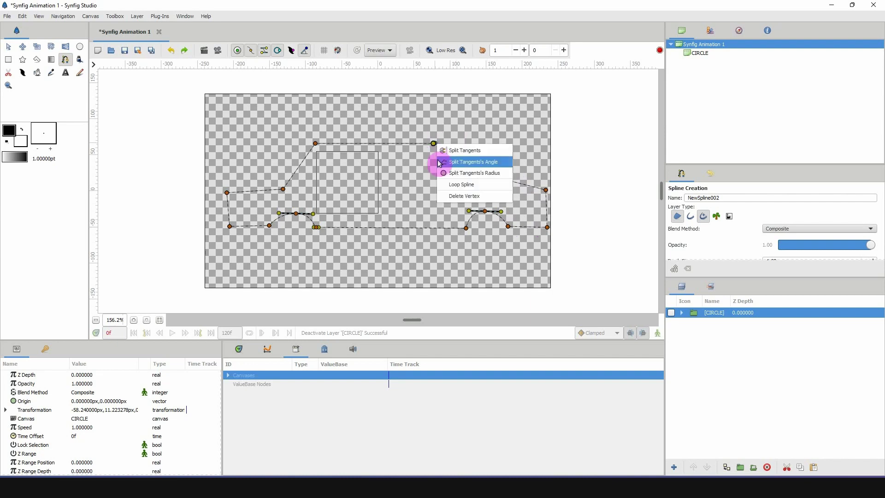
click(457, 184)
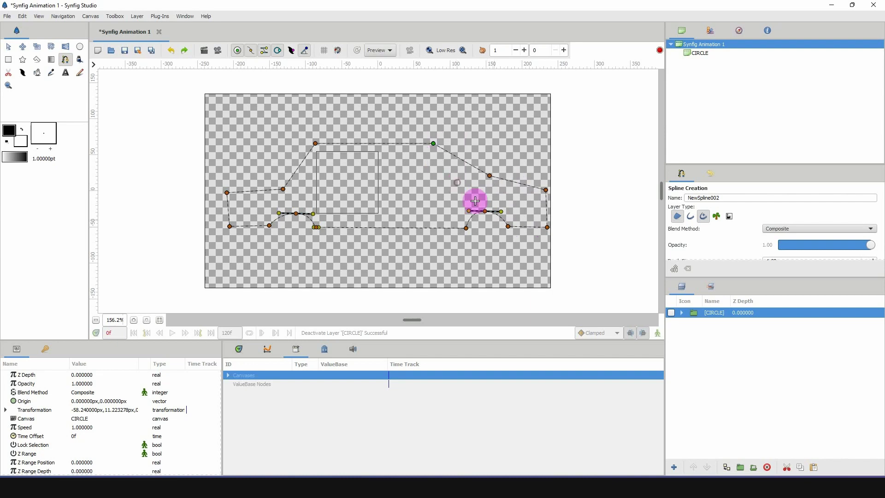
click(673, 268)
click(8, 47)
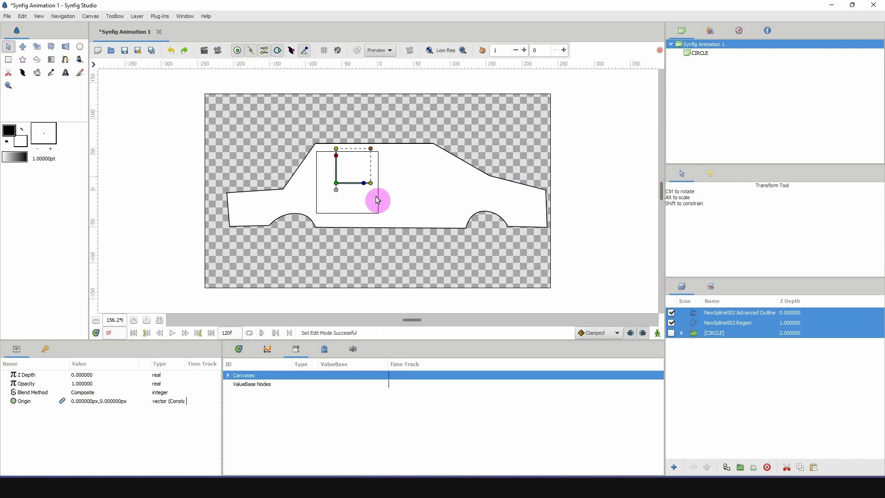
Step: Delete the car shape's Advanced Outline layer, keeping its white region
drag(375, 198, 331, 171)
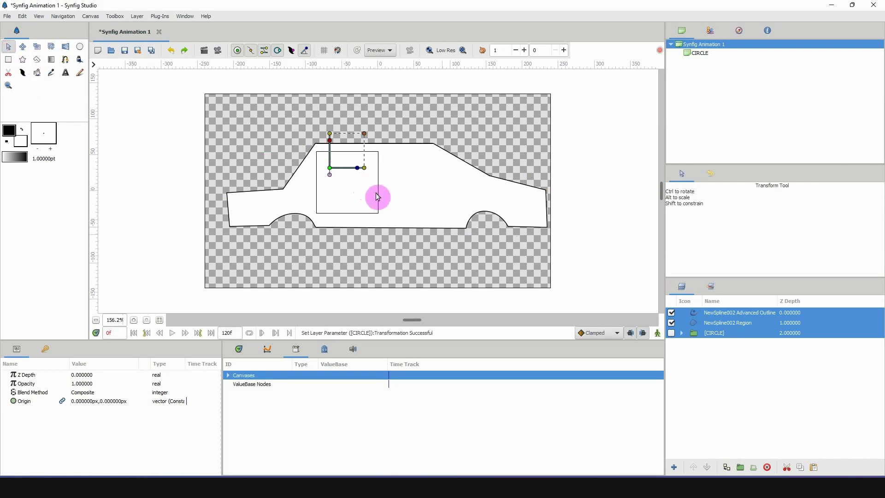
click(789, 312)
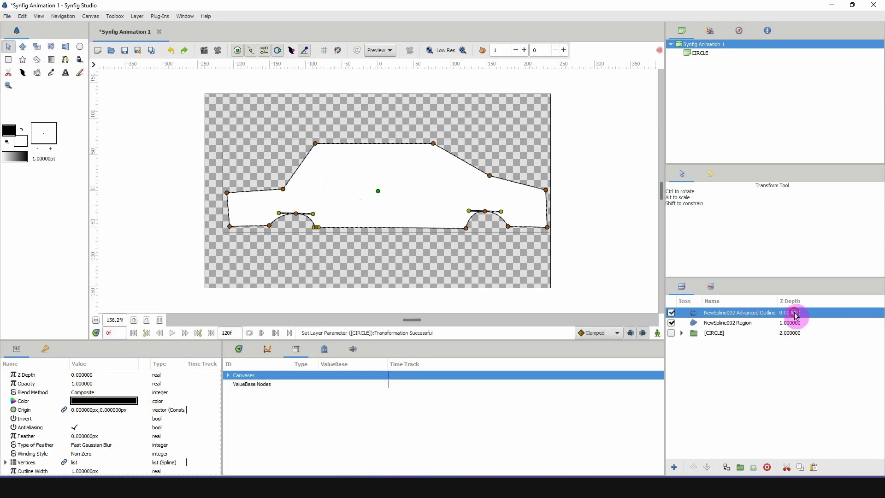
click(767, 467)
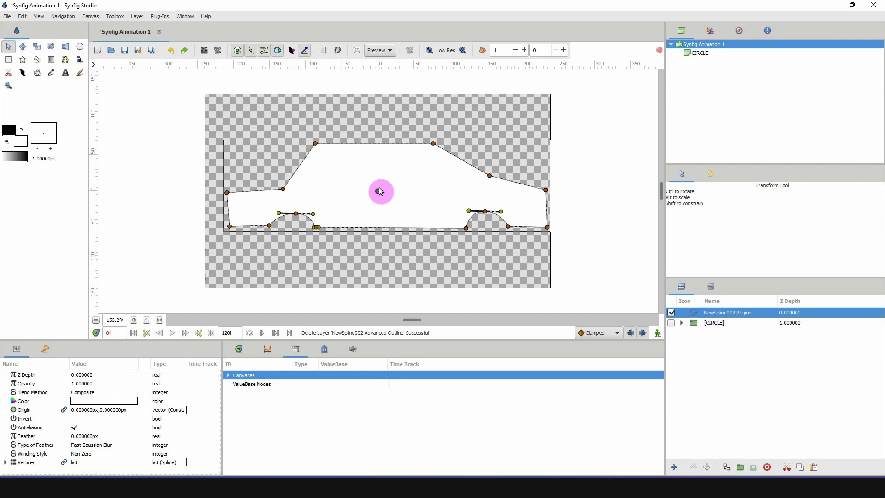
Step: Move the car region's origin to about -11 px, 12 px and scale the car down slightly with its aspect ratio locked
drag(378, 191, 369, 183)
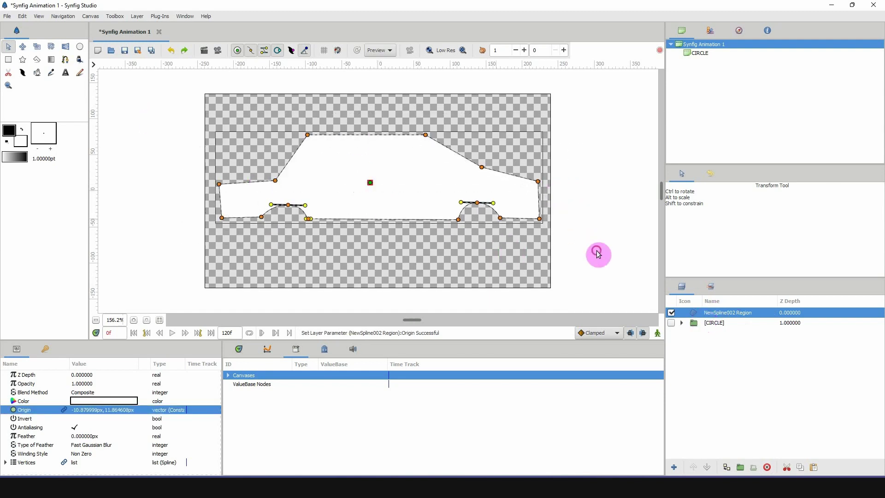
click(37, 46)
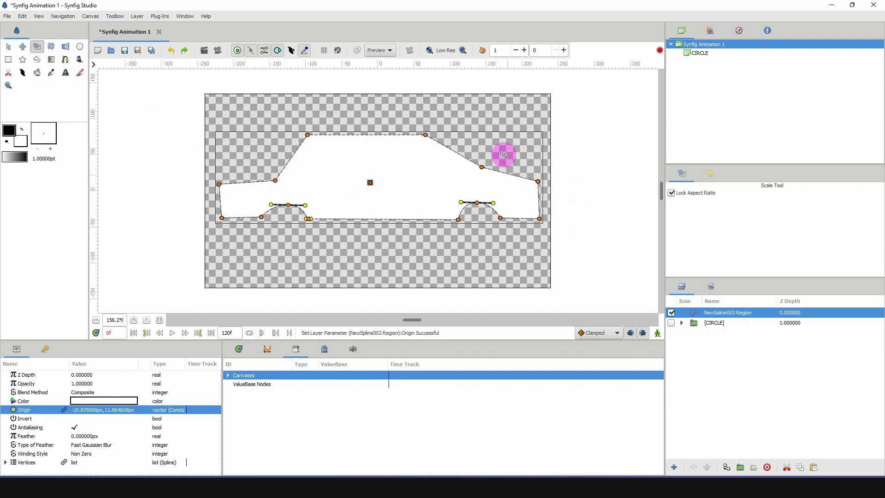
drag(529, 182, 521, 180)
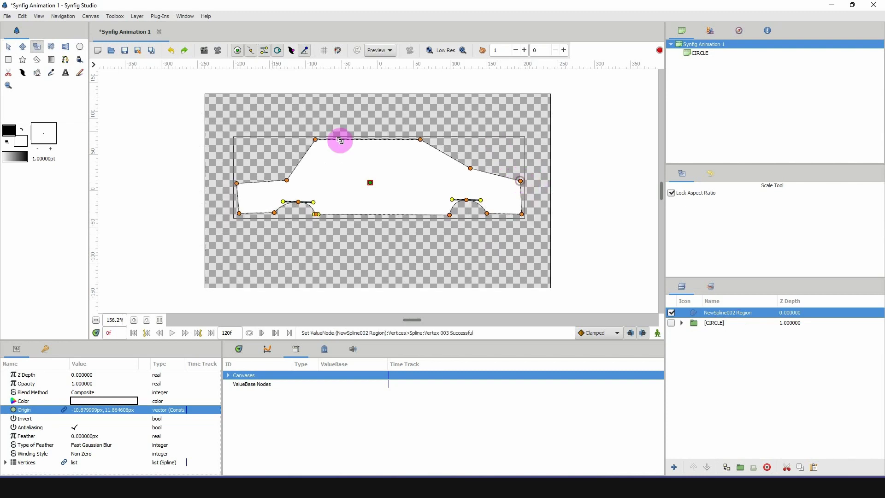
click(8, 46)
click(451, 255)
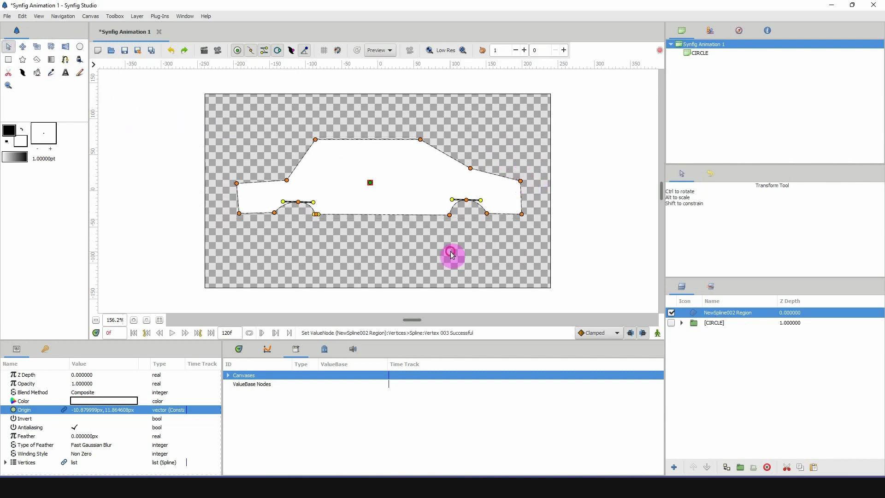
Step: Delete the hidden [CIRCLE] group layer from the animation
click(698, 323)
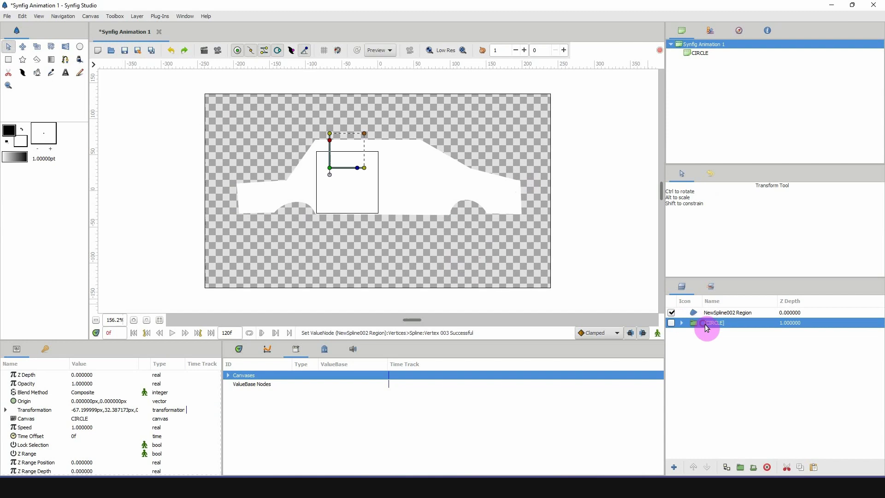
click(768, 468)
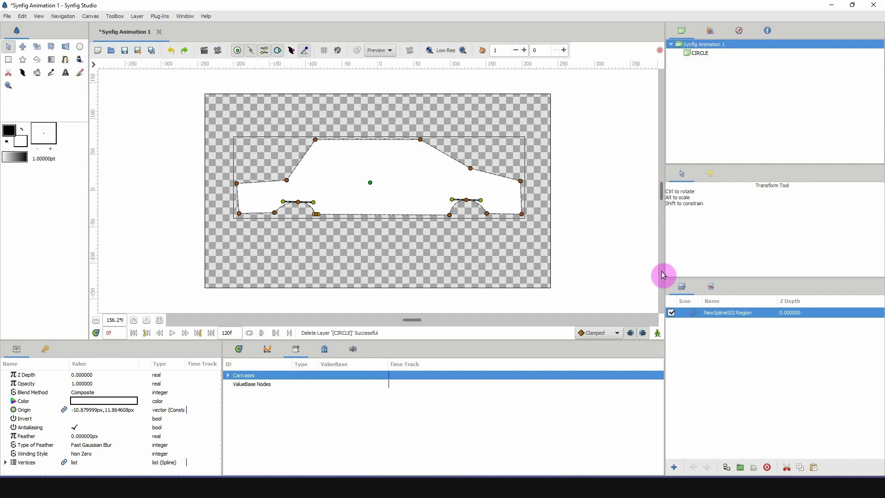
Step: Try grouping the car's region layer, and undo the grouping
right_click(701, 313)
mouse_move(727, 119)
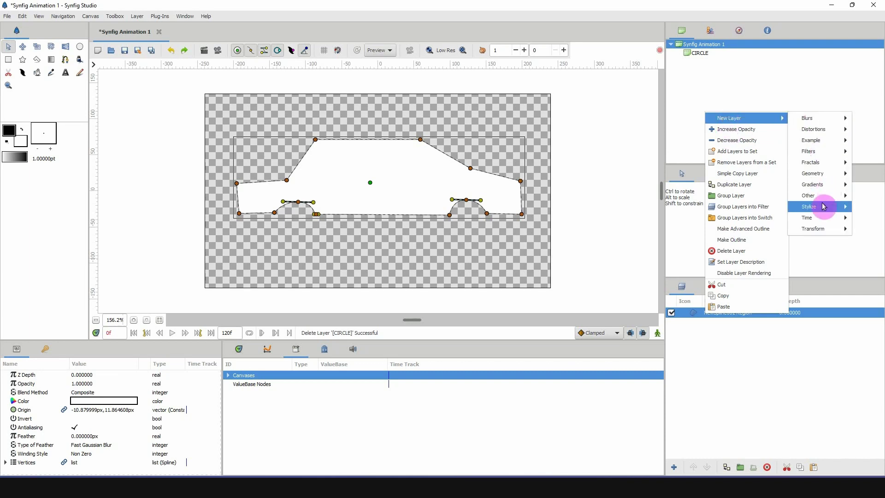
mouse_move(814, 195)
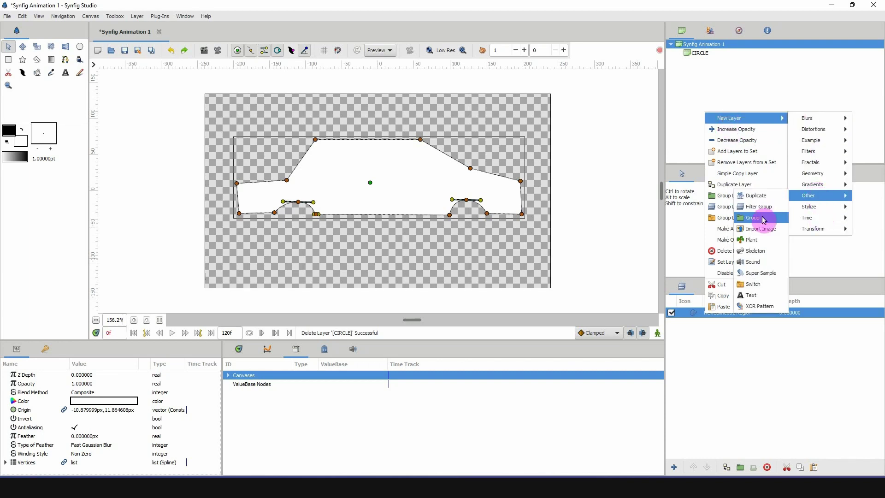
click(737, 389)
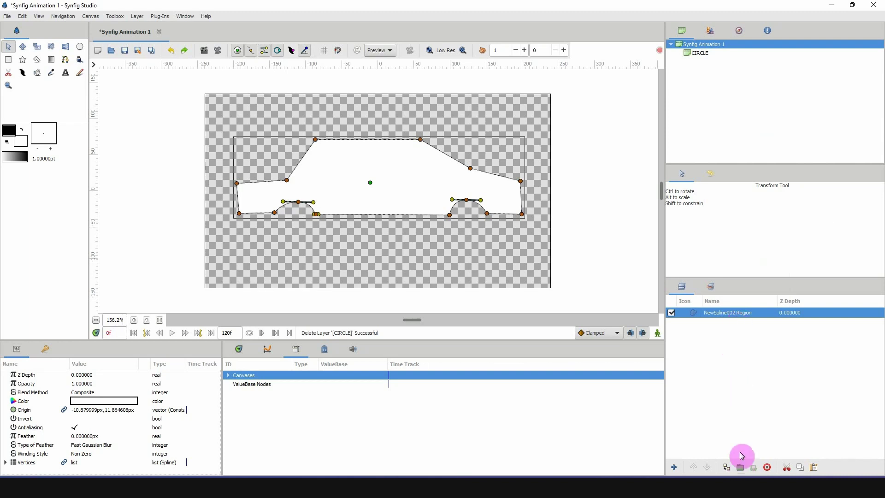
click(741, 467)
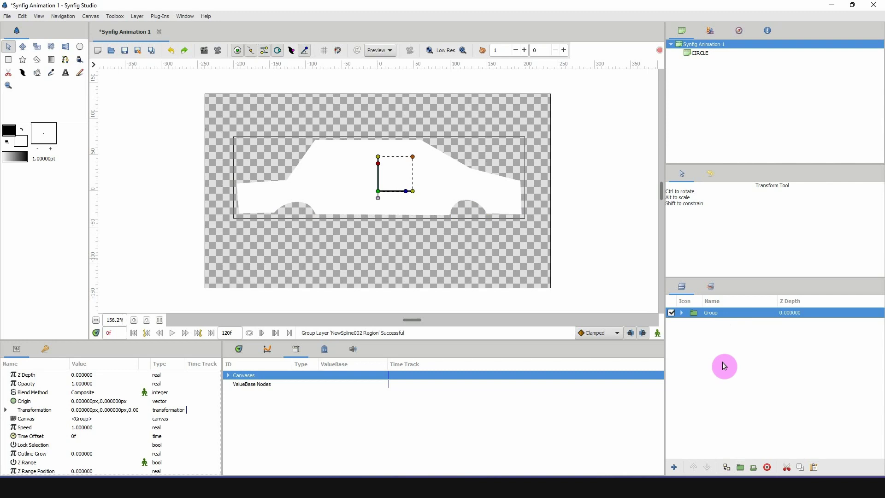
key(ctrl+z)
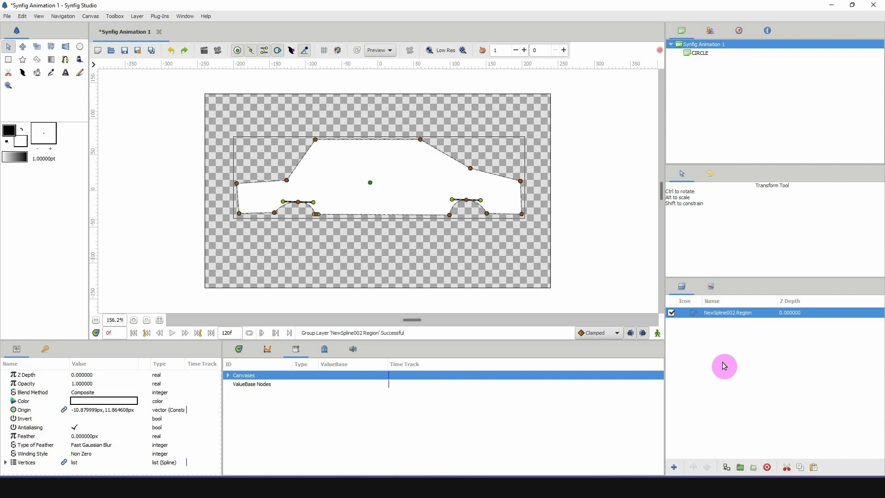
Step: Add an empty group layer above the car region and set its Canvas parameter to CIRCLE
right_click(724, 312)
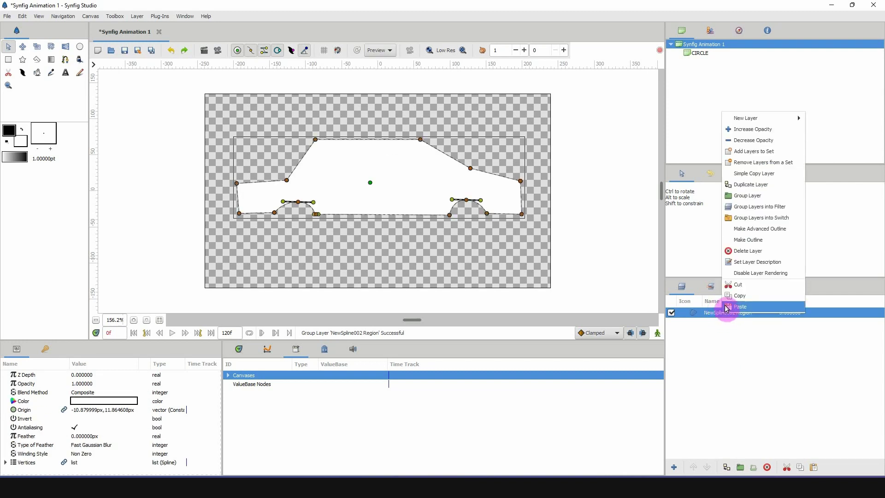
mouse_move(756, 119)
mouse_move(841, 225)
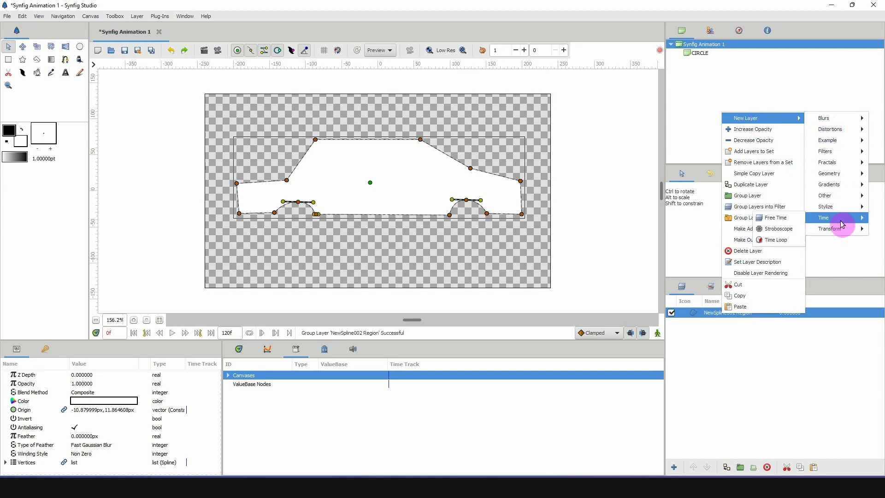
mouse_move(836, 197)
click(775, 224)
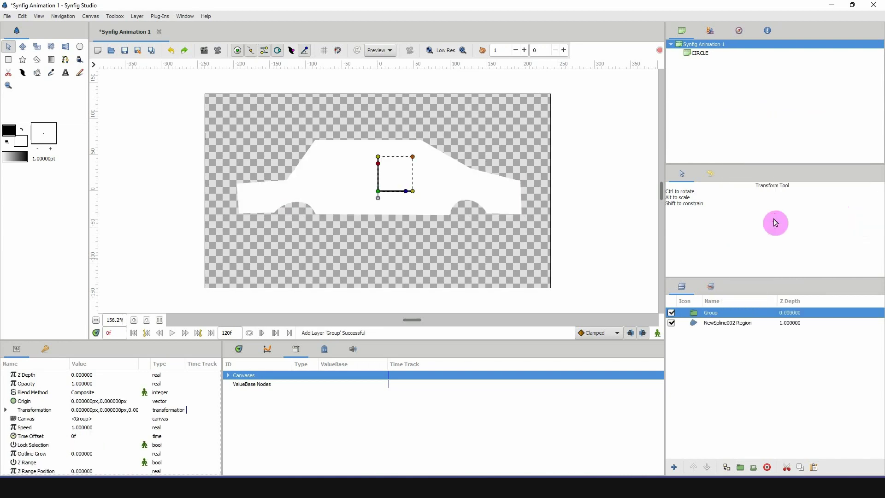
click(92, 418)
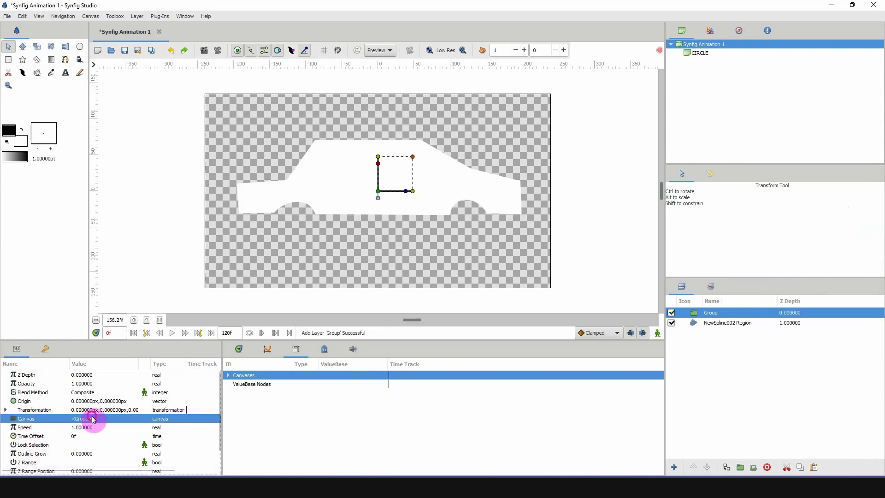
click(84, 432)
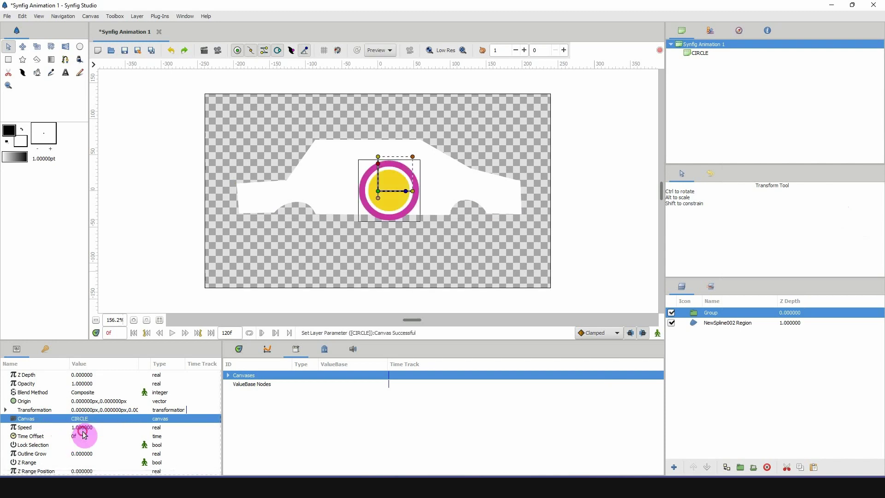
Step: Move the linked CIRCLE group to the car's left wheel arch at about -123 px, -46 px and scale it to about 38 px
drag(378, 191, 287, 229)
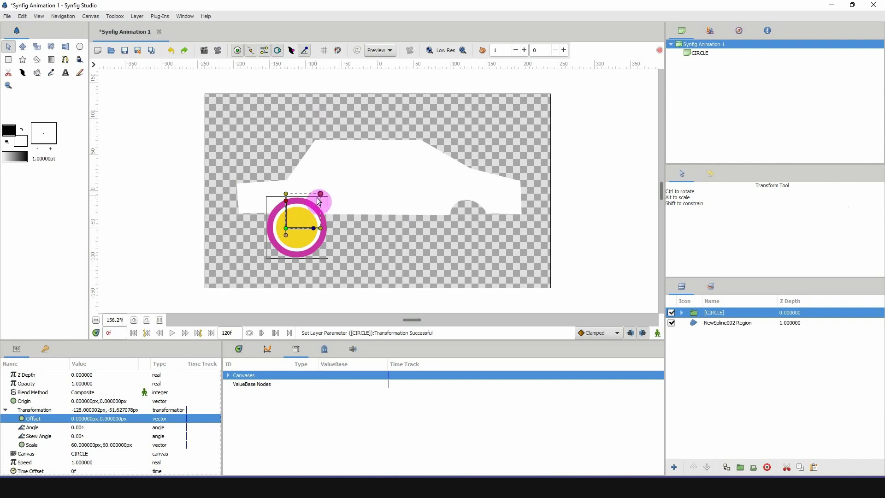
mouse_move(319, 201)
mouse_down()
mouse_move(302, 206)
mouse_move(323, 197)
mouse_up()
drag(286, 228, 321, 245)
Step: Hide the circke_3 and circle_1 layers inside the [CIRCLE] group, leaving circle_2 on
click(681, 312)
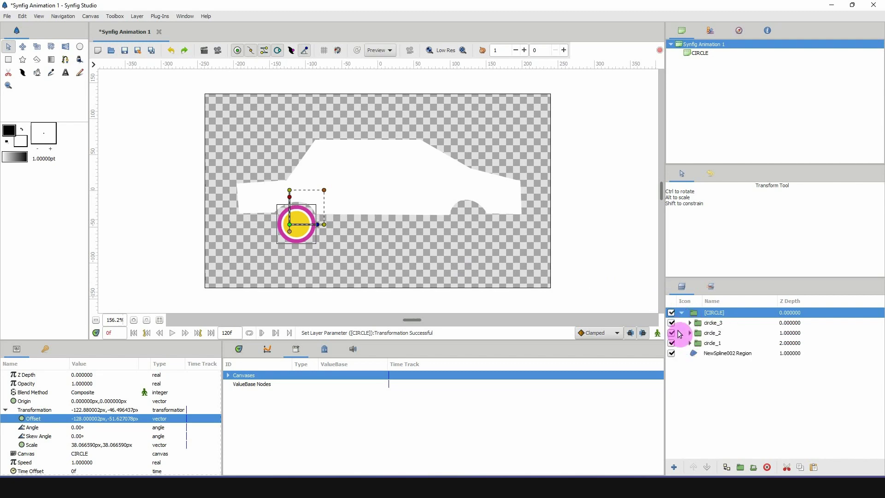
click(671, 333)
click(671, 332)
click(671, 323)
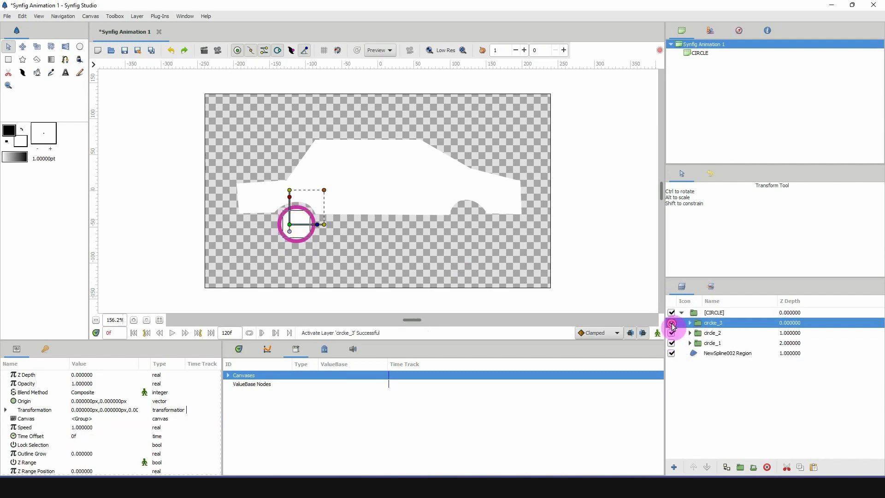
click(671, 322)
click(671, 323)
click(671, 343)
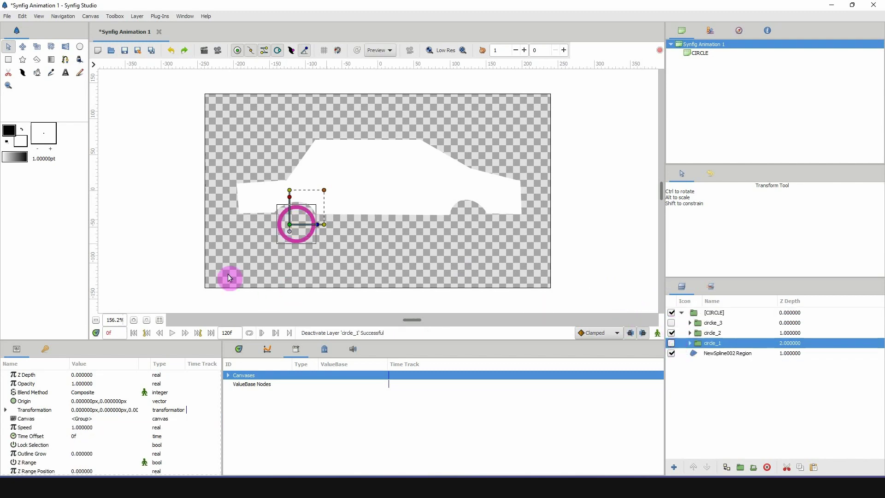
click(681, 312)
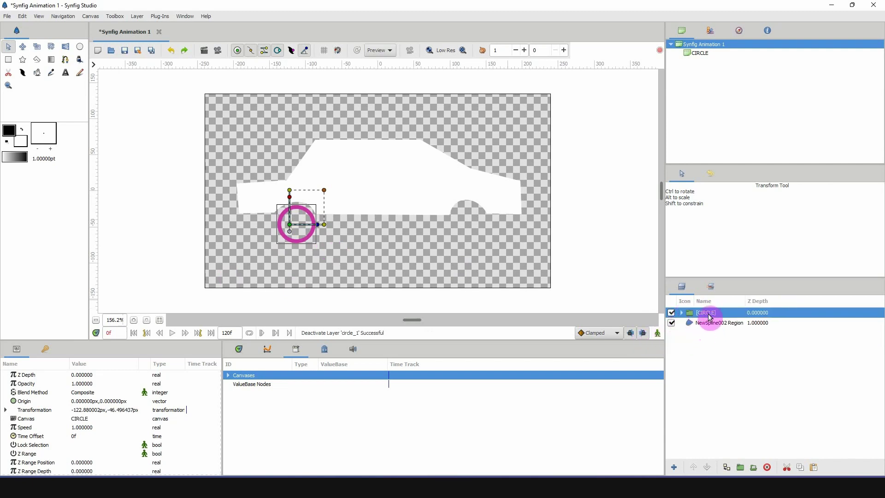
Step: Duplicate the [CIRCLE] group and move the copy to the car's right wheel arch at about 118 px, -44 px
key(ctrl+v)
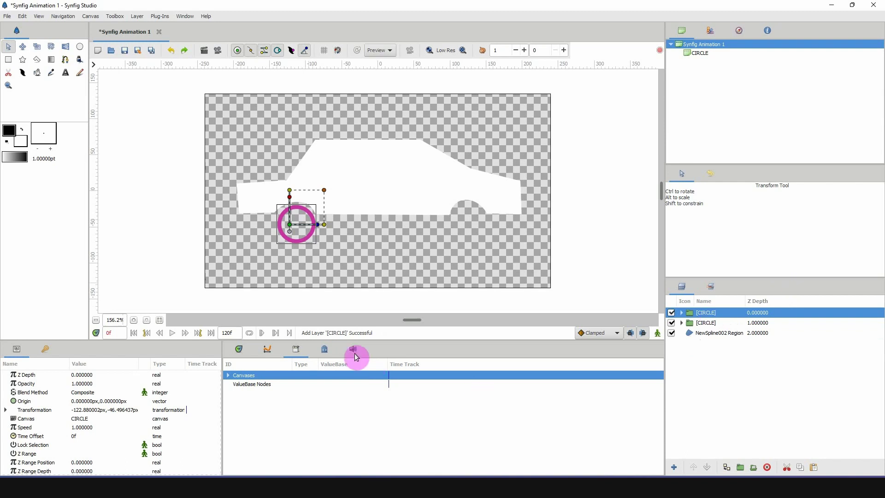
drag(292, 229, 382, 223)
drag(474, 222, 464, 226)
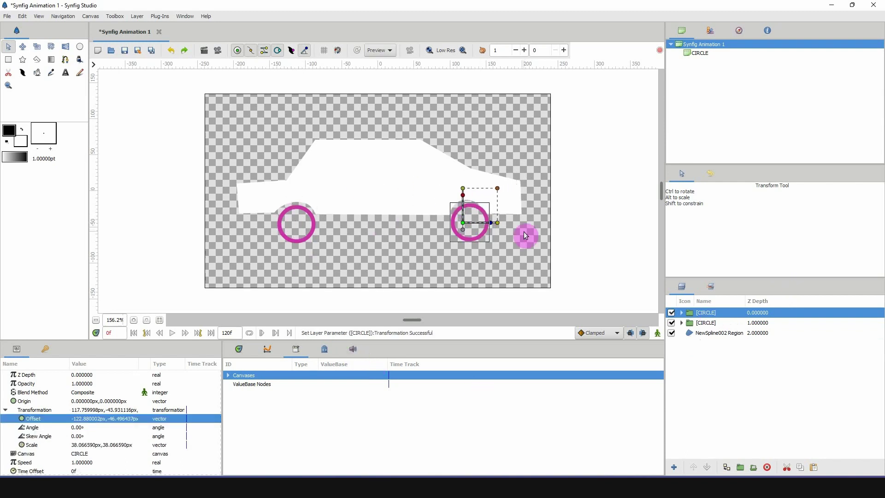
Step: Show the circke_3 layer again inside the duplicated [CIRCLE] group
click(682, 313)
click(671, 323)
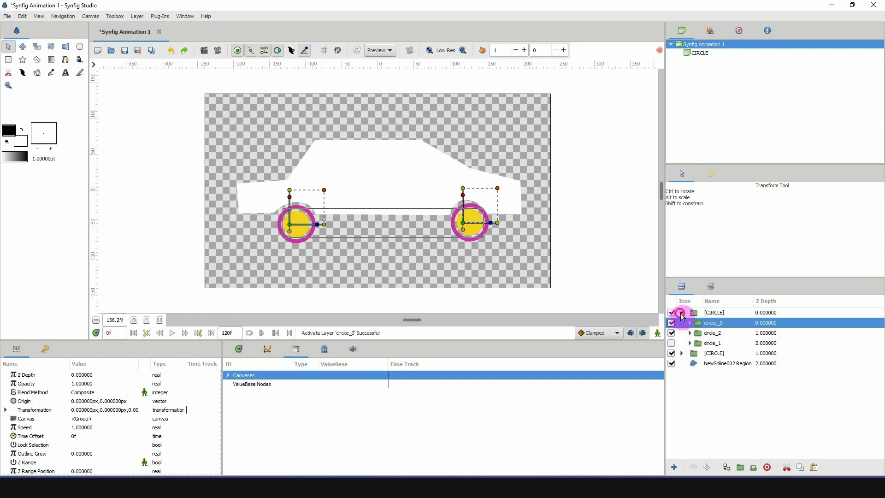
Step: Delete the duplicated [CIRCLE] group at the right wheel arch
click(681, 312)
click(767, 467)
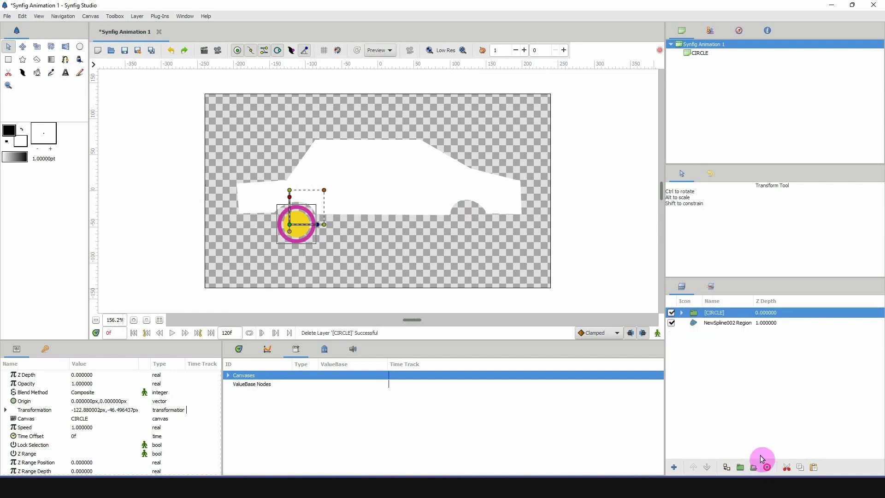
Step: Group the circke_3, circle_2 and circle_1 layers inside the [CIRCLE] group into a Switch
click(682, 313)
click(710, 325)
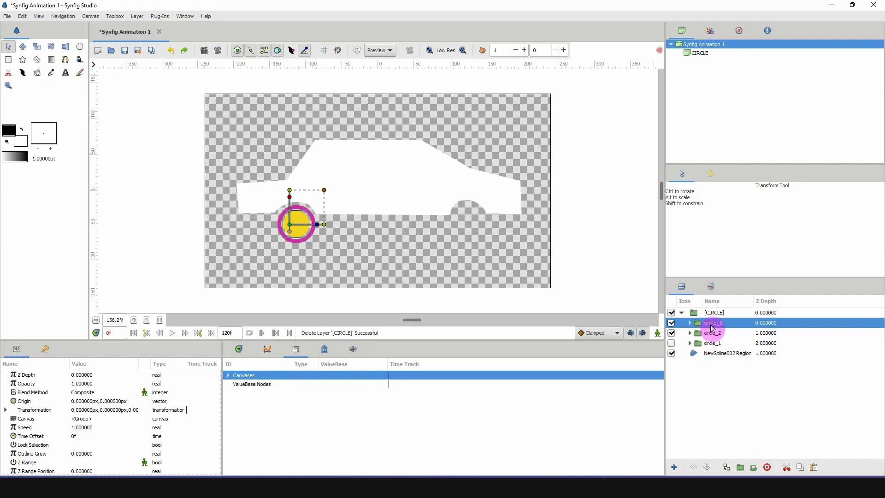
shift+click(710, 344)
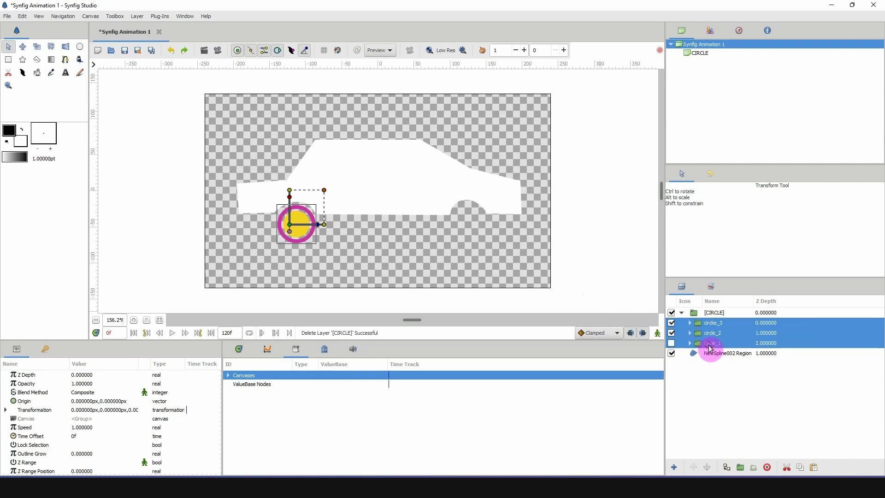
right_click(711, 333)
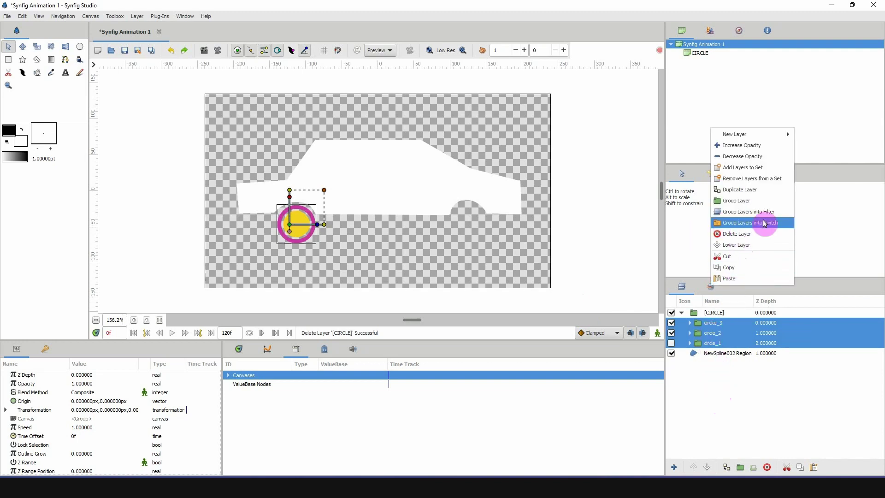
click(763, 223)
Step: Try circle_2 and circle_1 as the Active Layer Name of the Switch layer
click(705, 322)
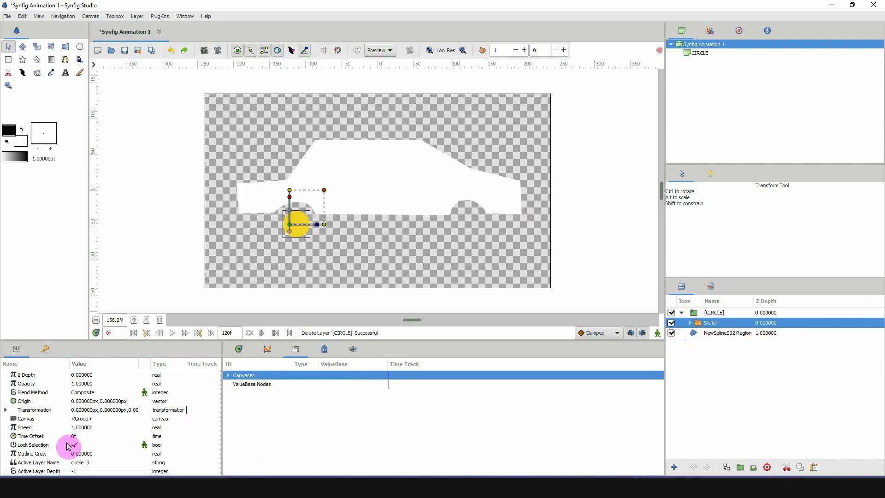
drag(152, 340, 152, 317)
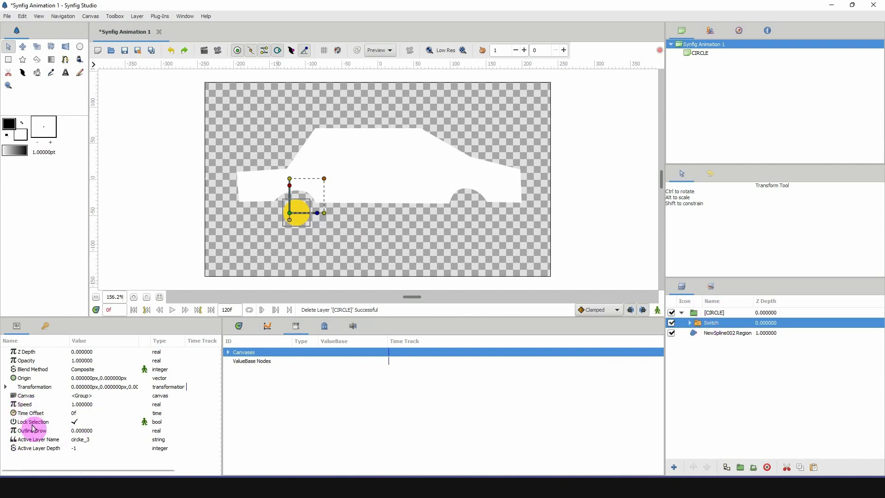
click(35, 440)
click(80, 440)
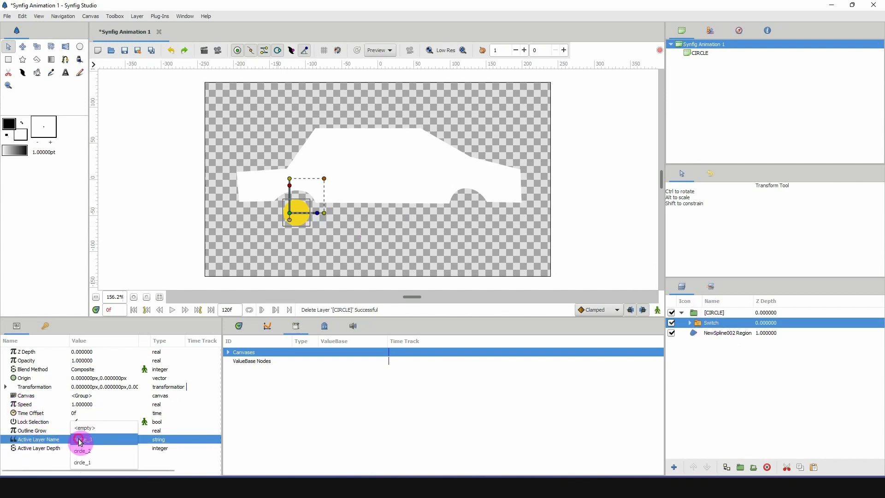
click(88, 449)
click(86, 440)
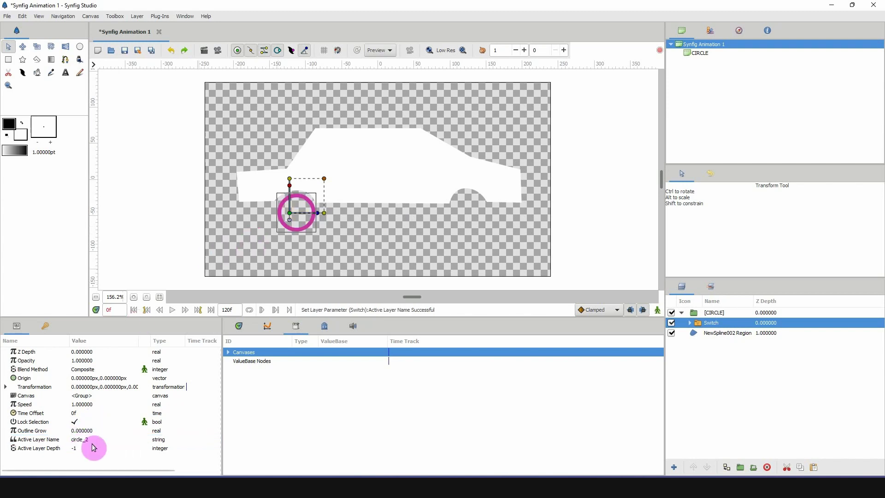
click(88, 447)
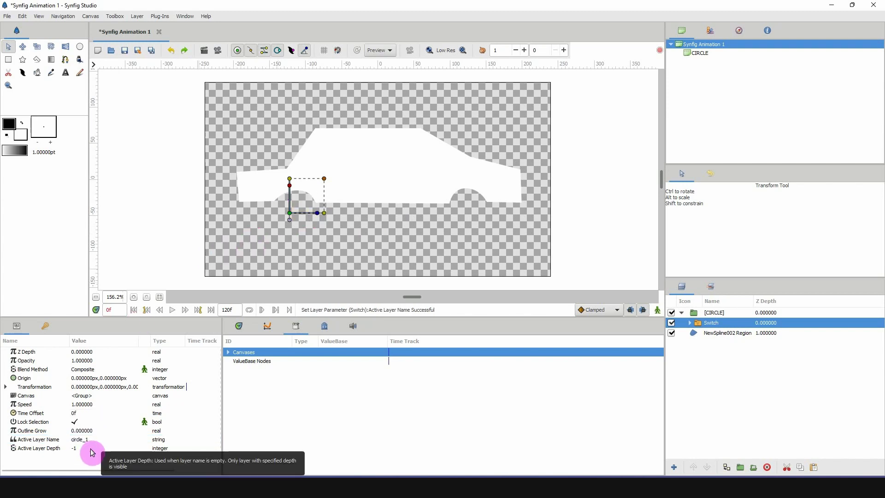
Step: Change the Switch layer's Active Layer Name to circle_2, and set it back to circke_3
click(89, 440)
click(89, 439)
click(91, 428)
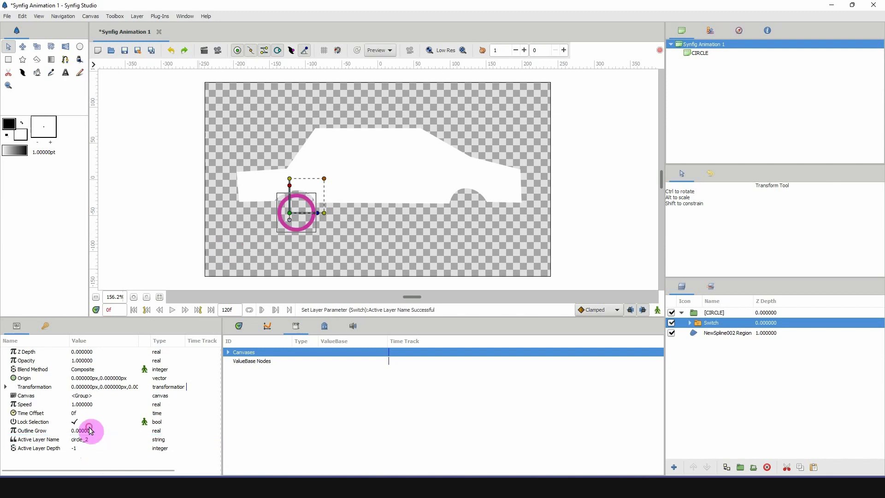
click(88, 439)
click(88, 439)
click(87, 430)
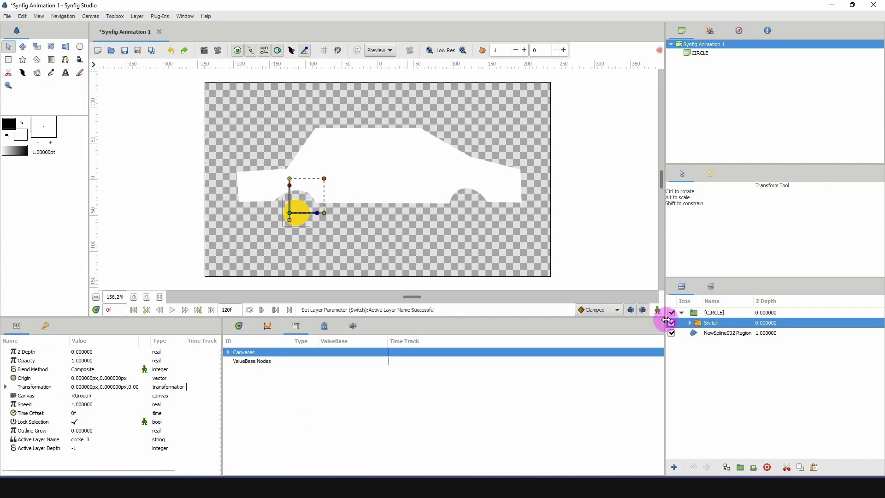
Step: Duplicate the [CIRCLE] group containing the Switch and move the copy to the right wheel arch at about 118 px, -41 px
click(682, 313)
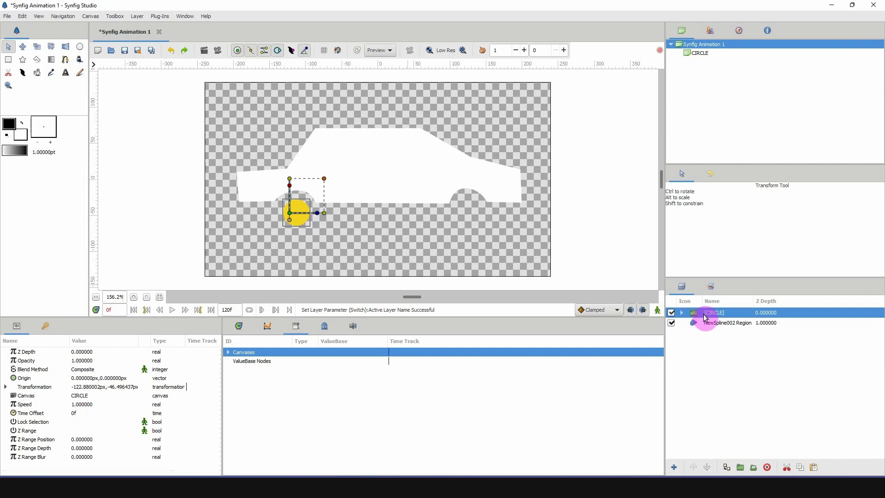
key(ctrl+v)
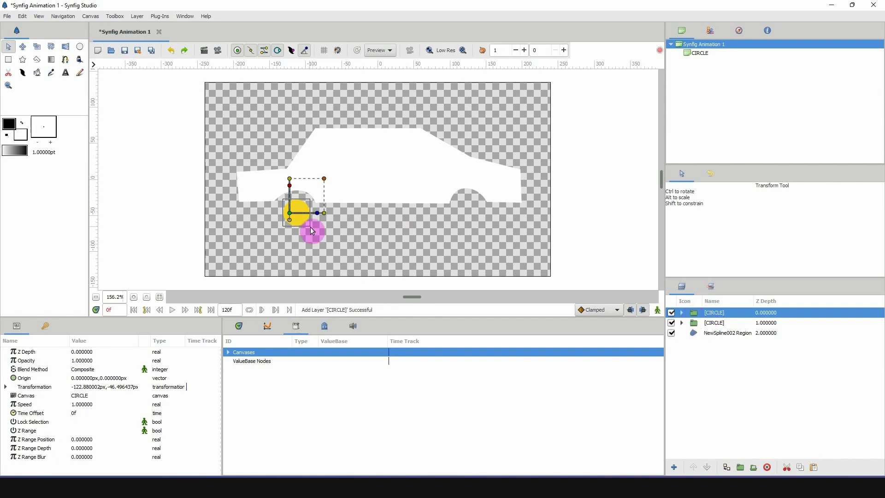
drag(291, 215, 469, 213)
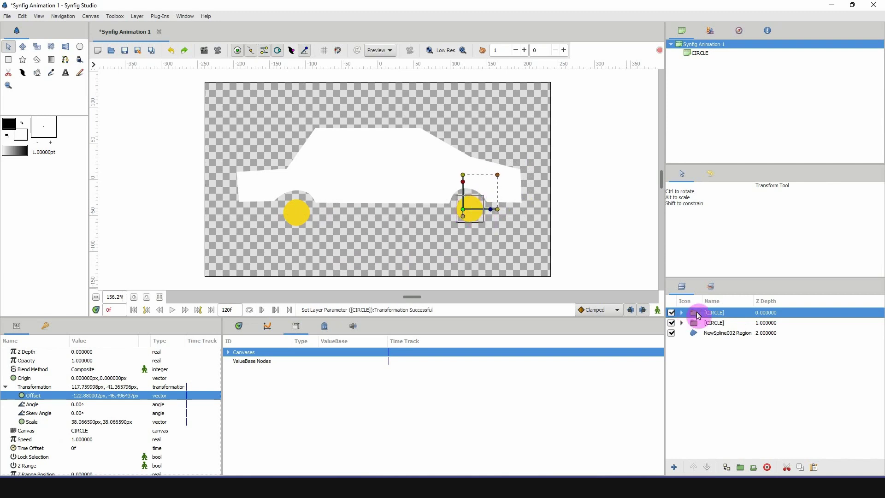
Step: Set the Active Layer Name of the copied group's Switch to circle_2, and return it to circke_3
click(681, 313)
click(691, 322)
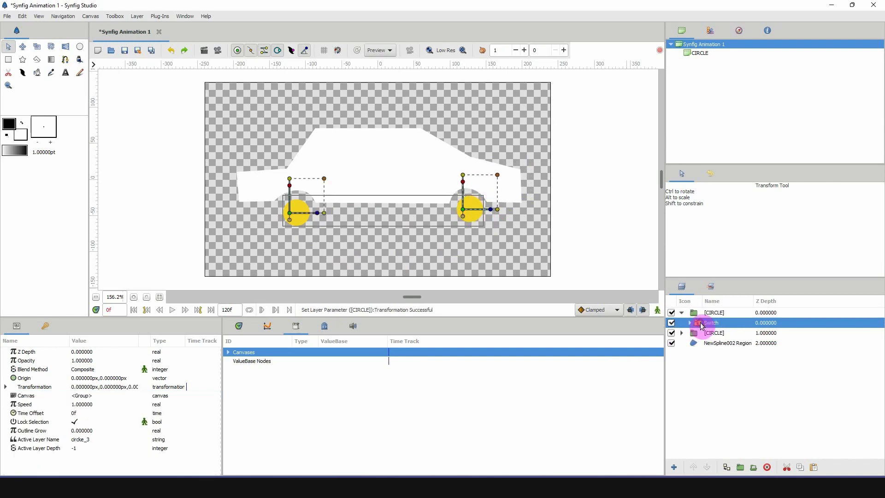
click(39, 439)
click(84, 440)
click(102, 446)
click(99, 450)
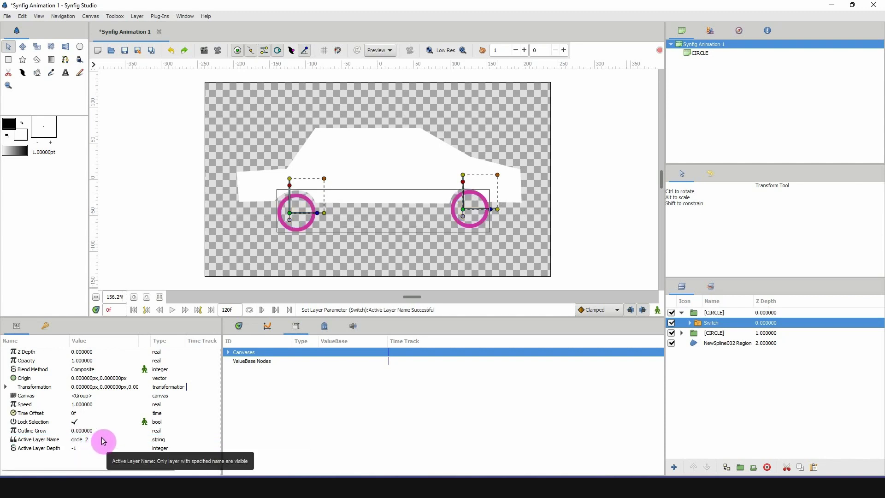
click(102, 441)
click(90, 448)
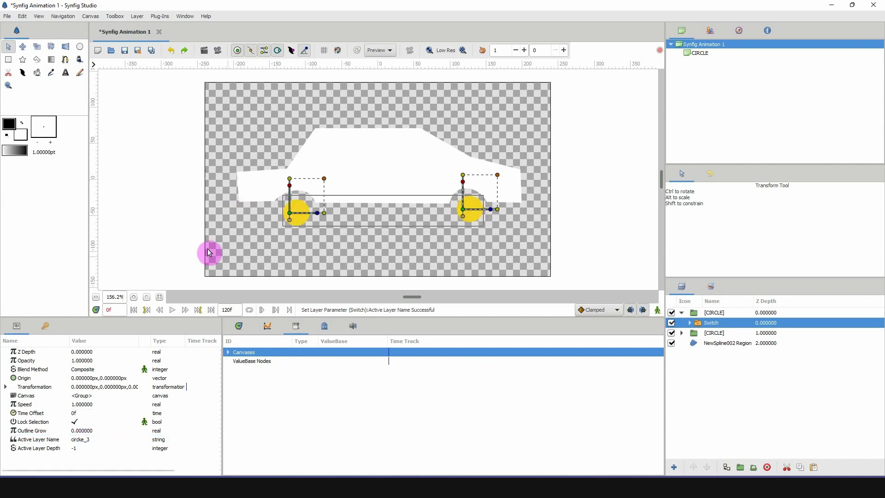
Step: Set the Switch in the lower [CIRCLE] group to circle_2, and restore circke_3 through the Switch in the upper group
click(711, 332)
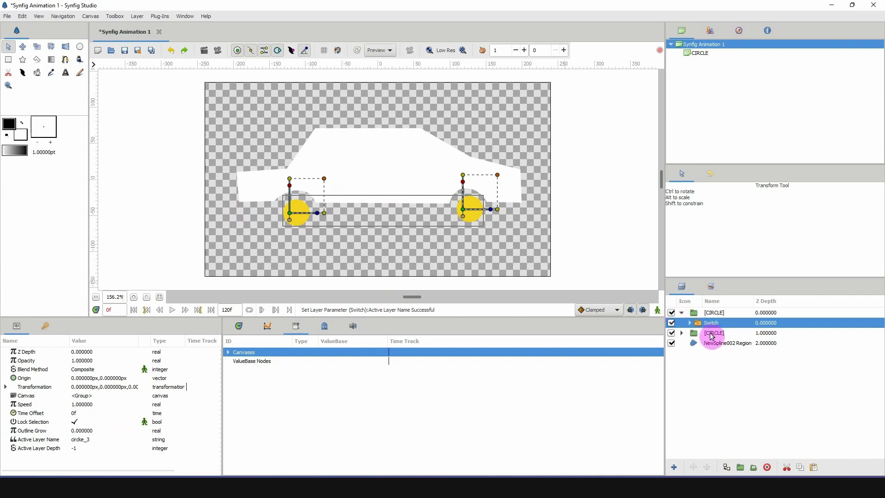
click(711, 324)
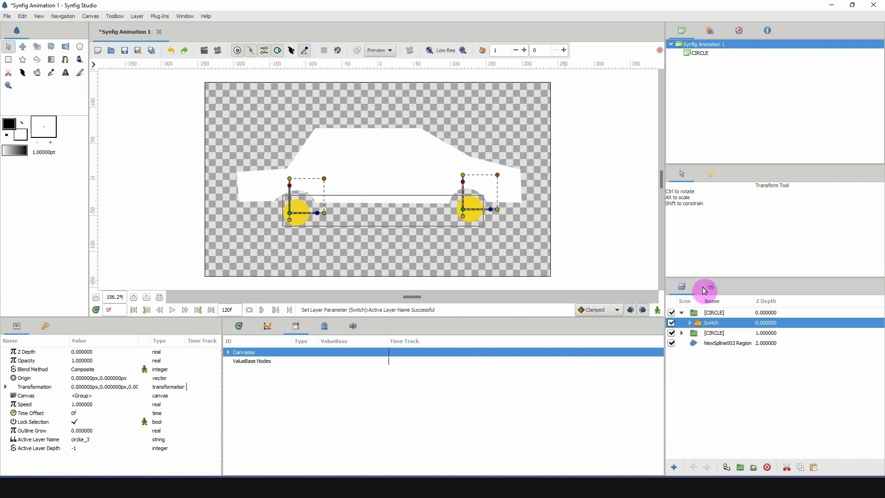
click(685, 334)
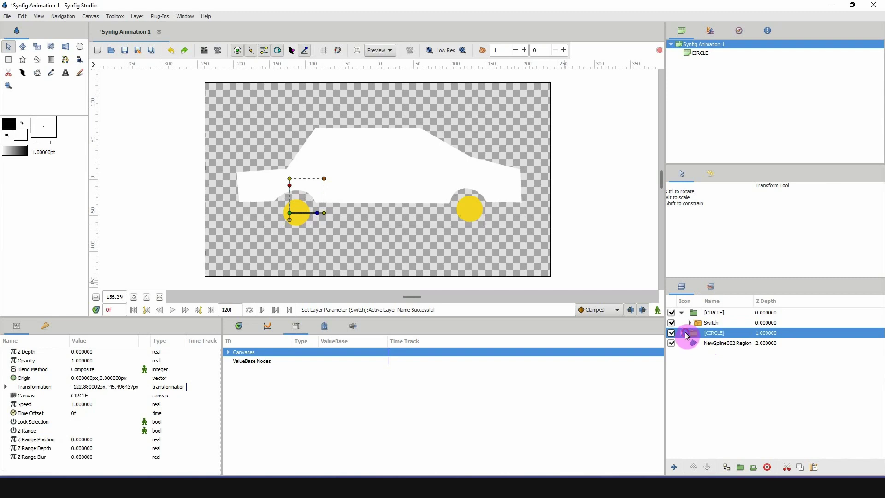
click(681, 333)
click(701, 343)
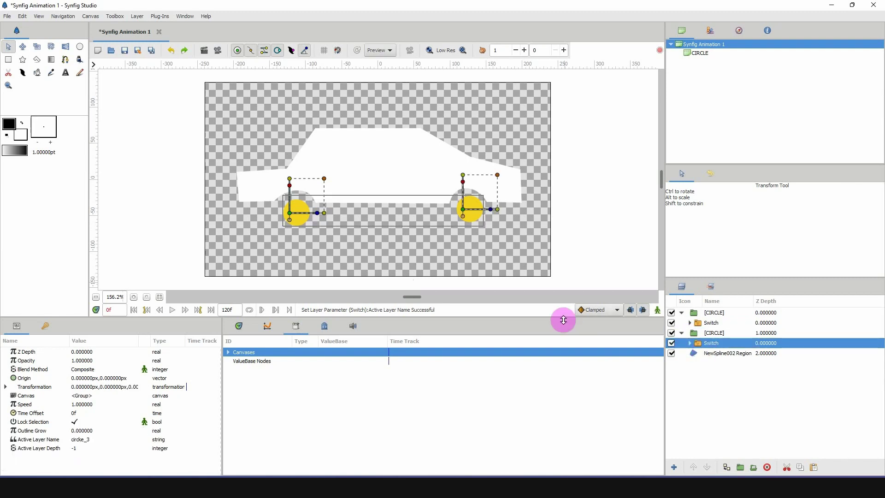
click(82, 439)
click(82, 450)
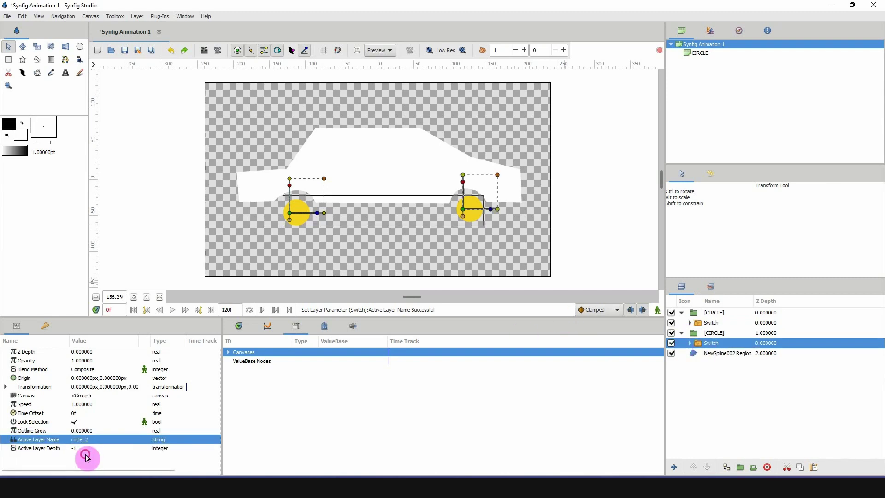
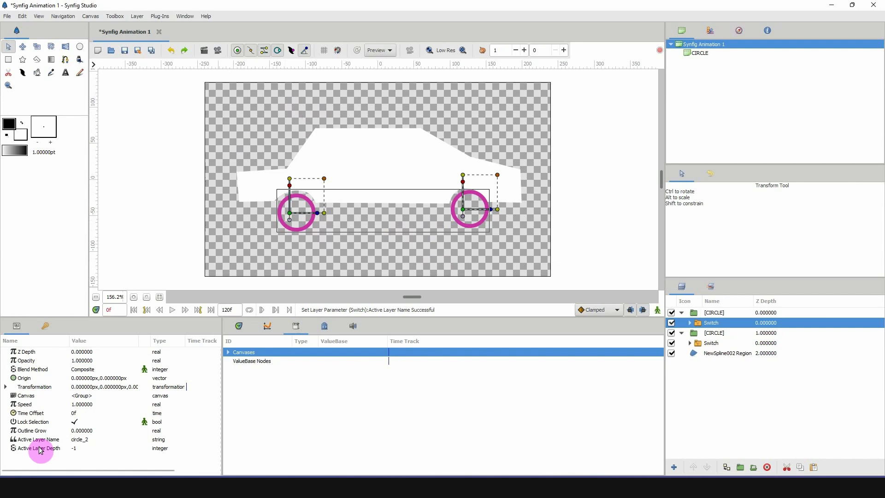
click(82, 439)
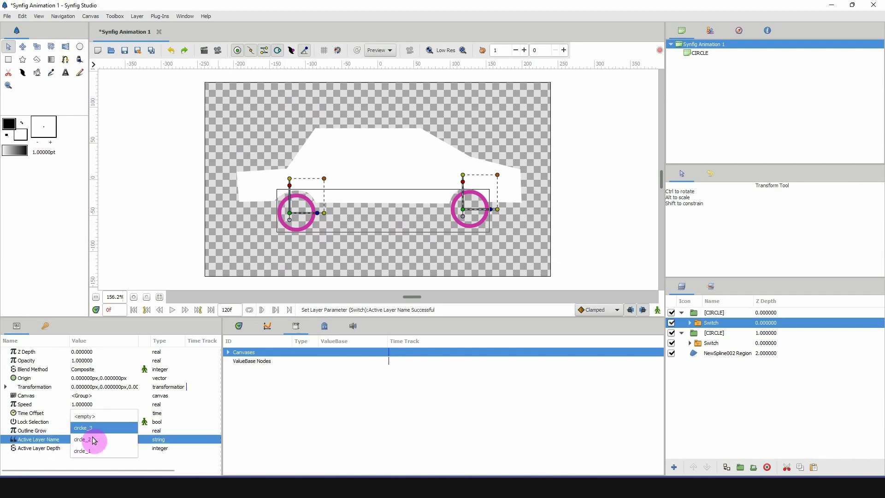
click(84, 428)
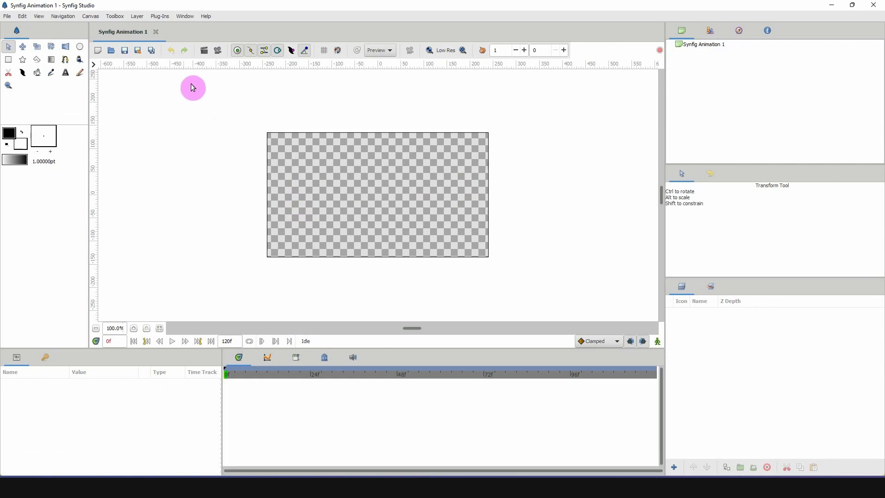
Step: Check the available plug-ins, and collapse the upper [CIRCLE] group in the layer list
click(160, 17)
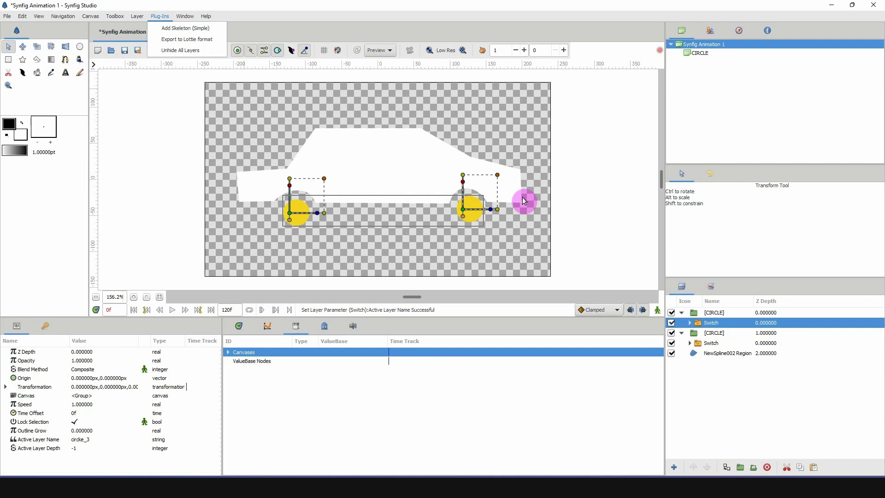
click(684, 318)
click(681, 313)
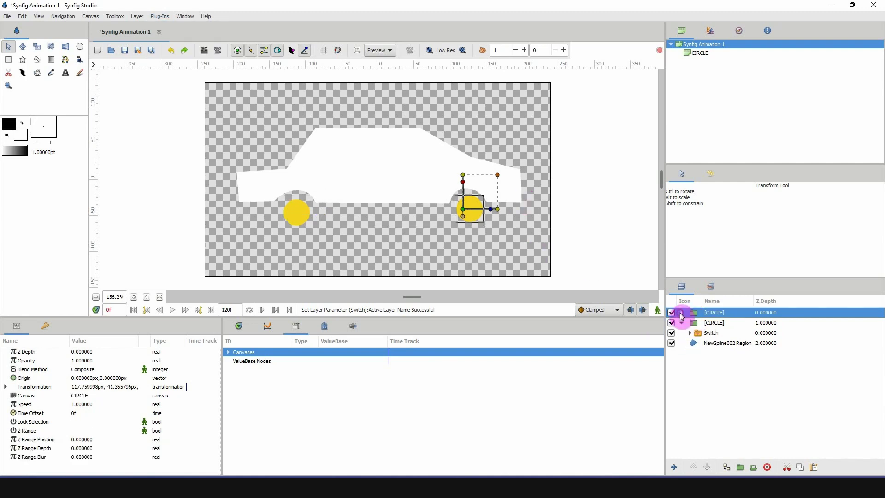
Step: Delete both [CIRCLE] groups so that only the car's NewSpline002 Region layer is left
click(682, 313)
click(682, 314)
click(681, 313)
click(766, 467)
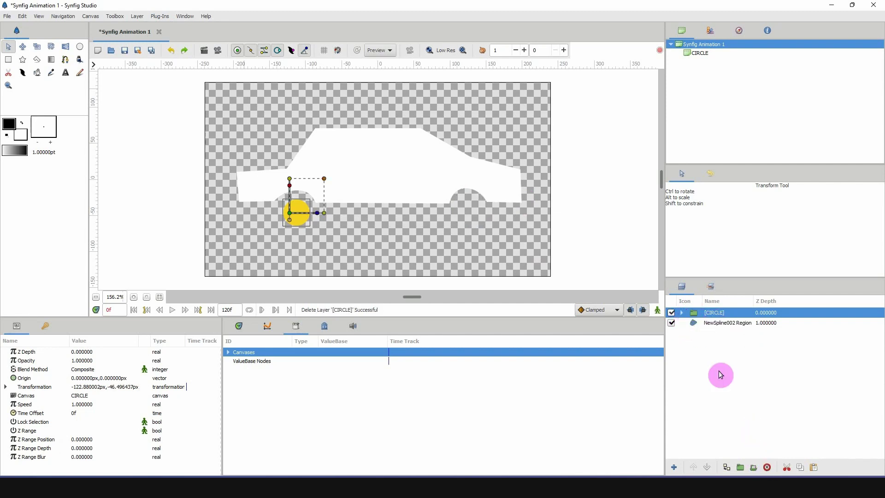
click(767, 466)
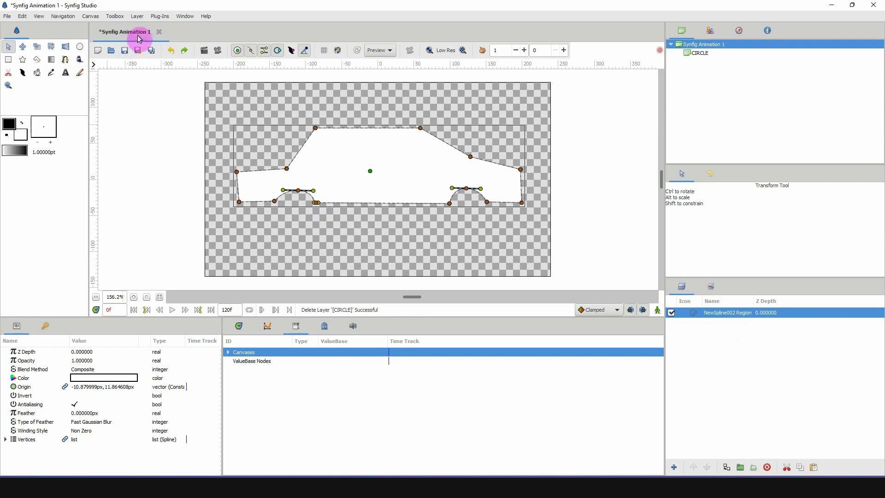
Step: Save the document under the name LIBRARY on the Desktop as a compressed Synfig file
click(7, 15)
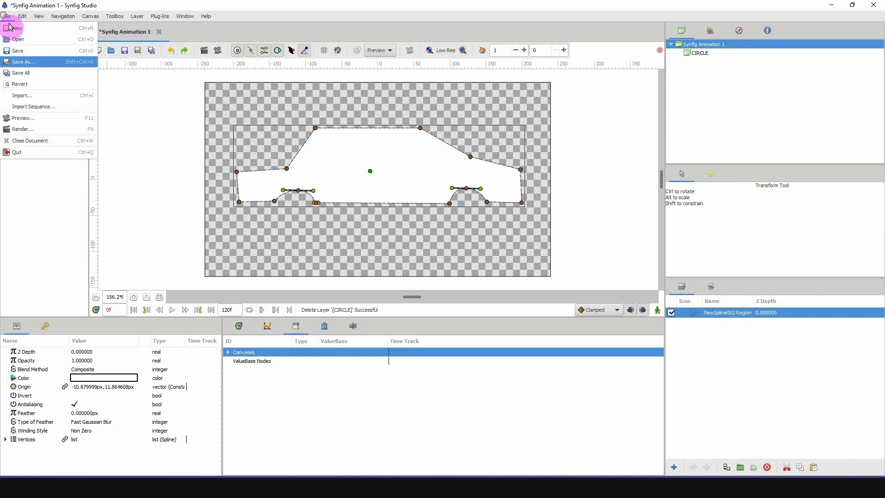
click(42, 67)
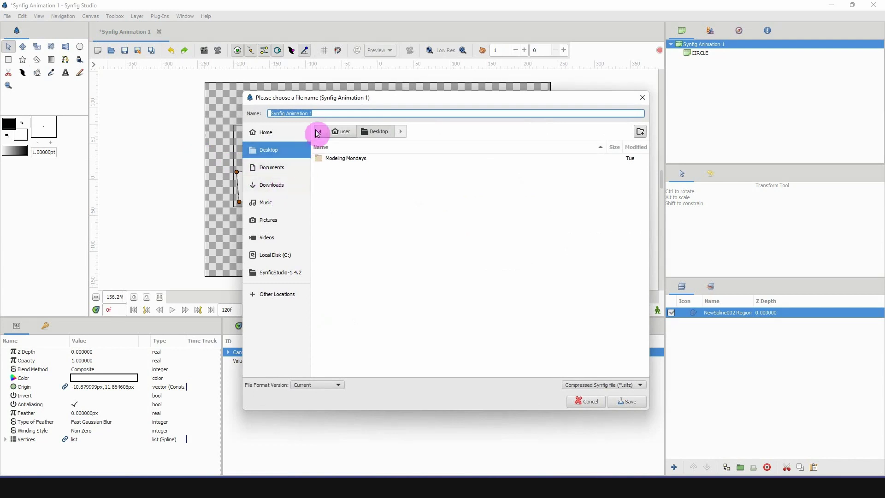
text(LI)
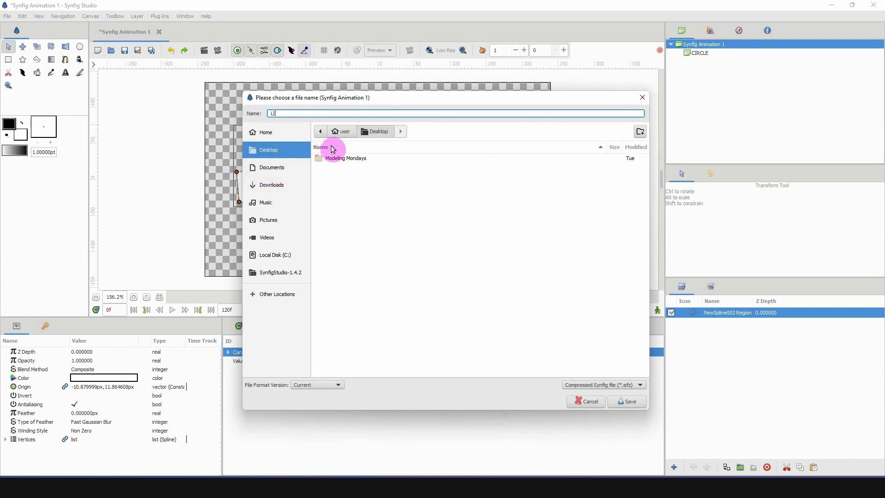
text(BRARY)
key(Return)
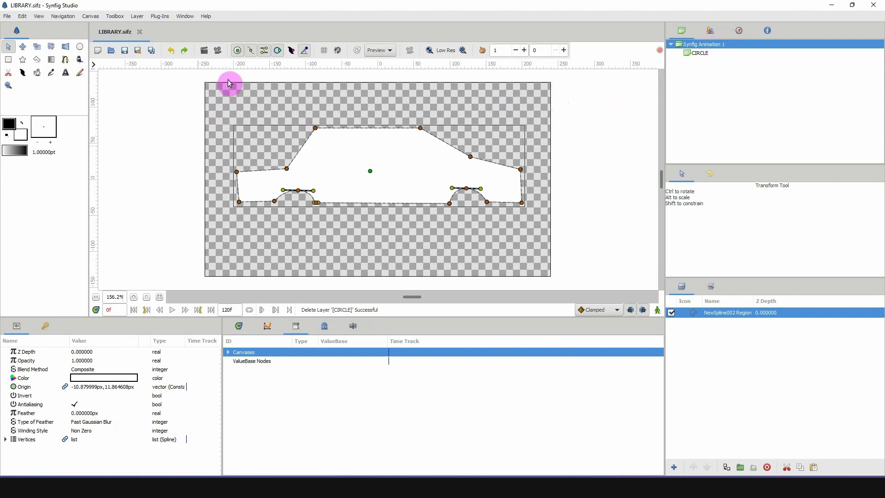
Step: Close the LIBRARY.sifz document and reopen it from the recent files
click(139, 32)
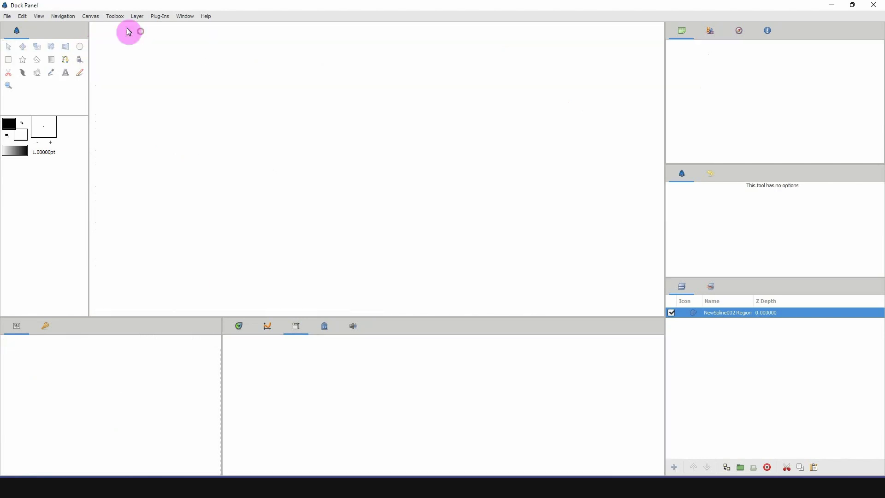
click(7, 16)
mouse_move(21, 50)
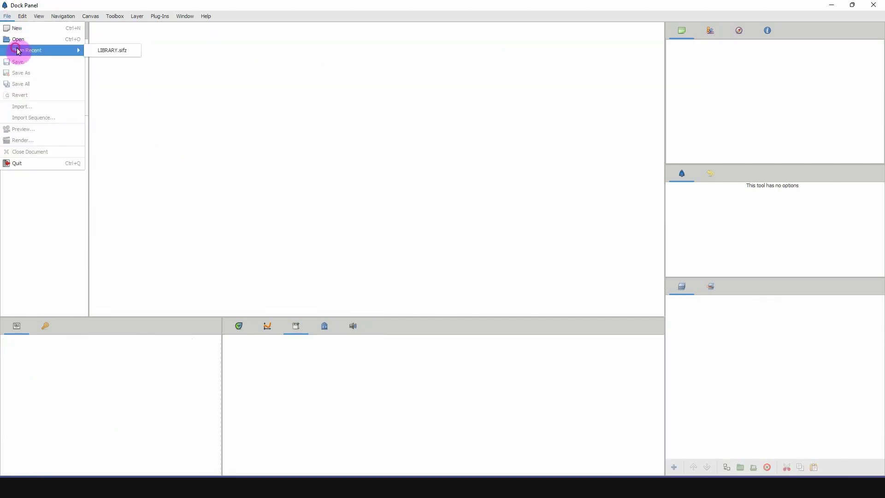
click(108, 52)
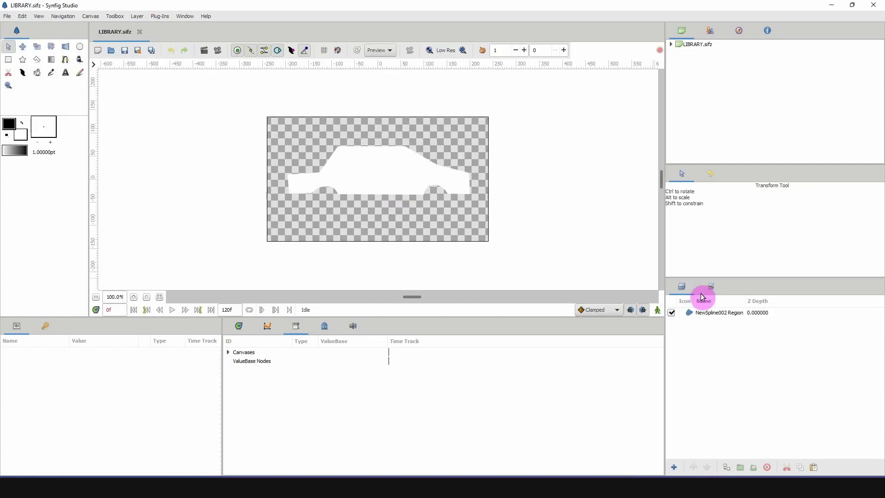
Step: Add an empty Group layer above the NewSpline002 Region layer
right_click(712, 313)
mouse_move(738, 328)
mouse_move(824, 407)
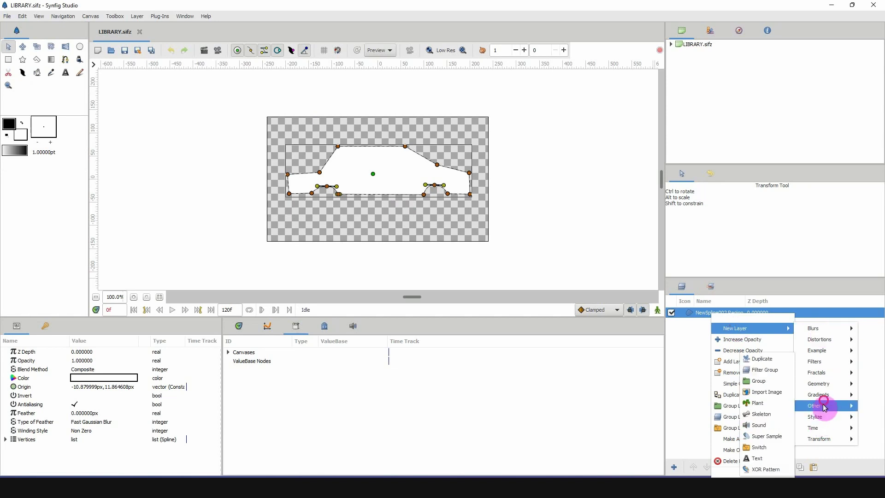
click(765, 382)
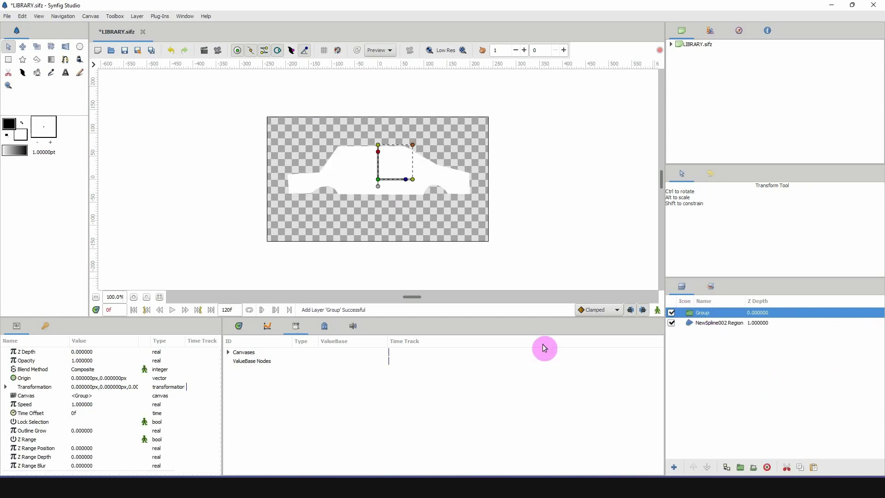
Step: Set the new group's Canvas parameter to CIRCLE and move it to the left wheel arch at about -117 px, -52 px
click(27, 395)
click(79, 395)
click(87, 410)
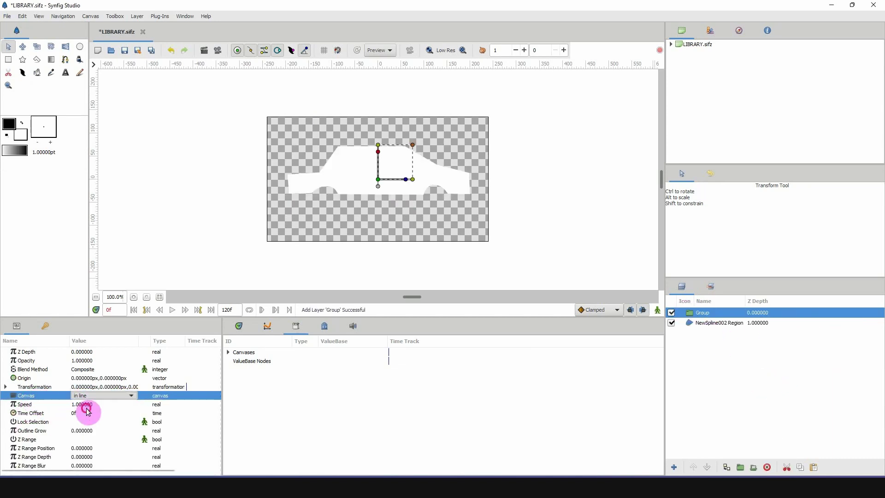
drag(378, 179, 325, 205)
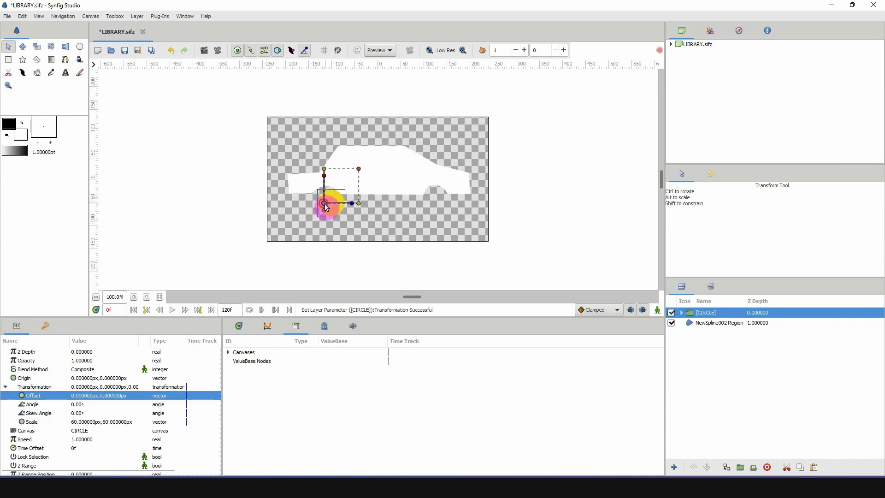
Step: Save a copy of the document on the Desktop under the name TEST_PROJECT
click(8, 16)
click(21, 75)
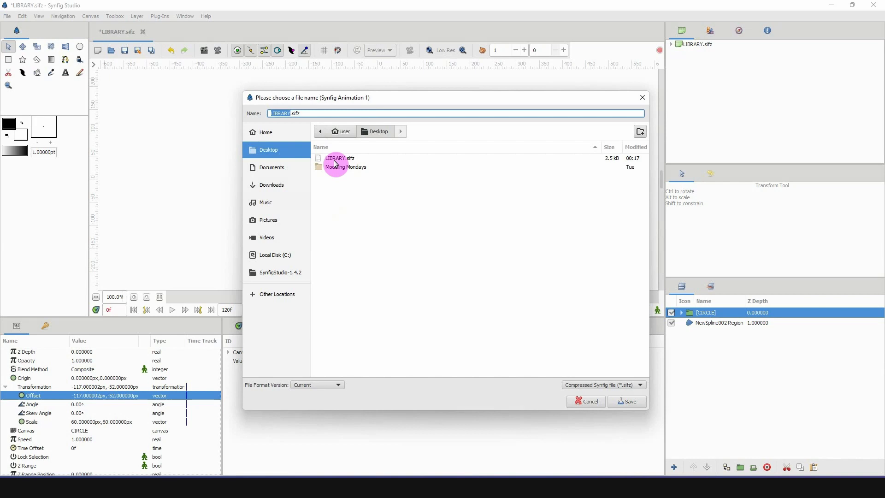
text(TEST_PROJECT)
click(620, 403)
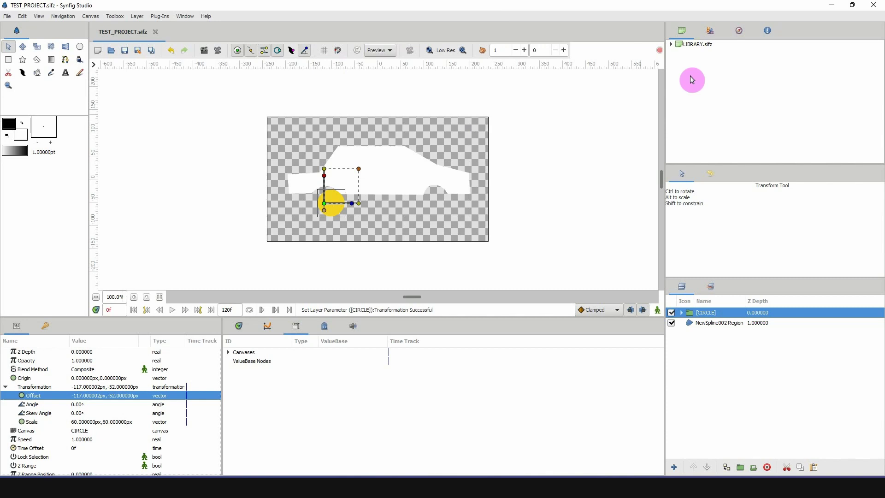
Step: Expand the root canvas LIBRARY.sifz in the canvas list and select its CIRCLE canvas
click(672, 44)
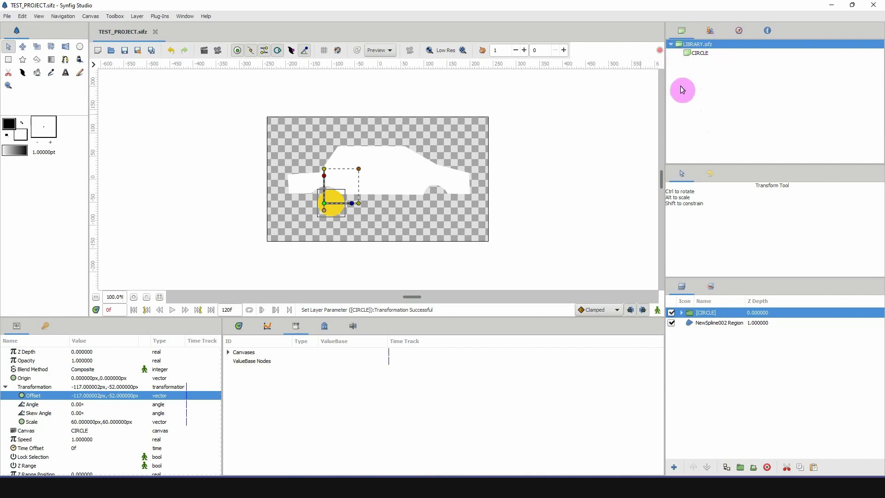
click(700, 54)
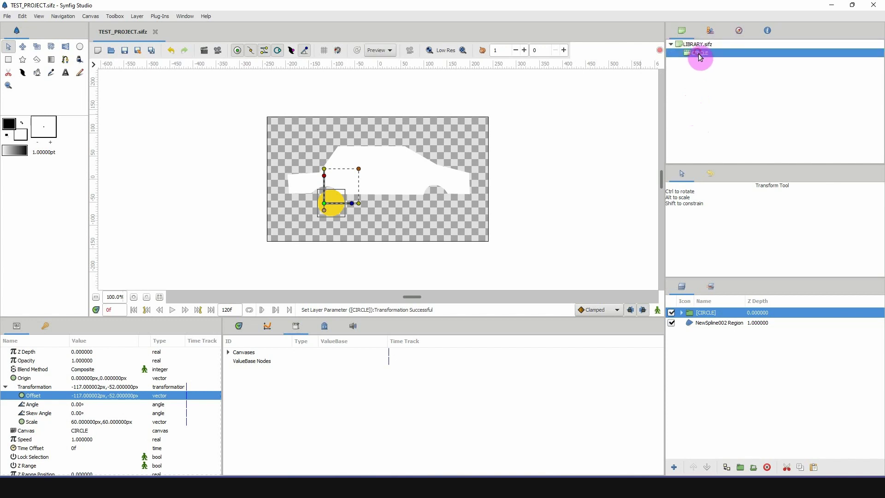